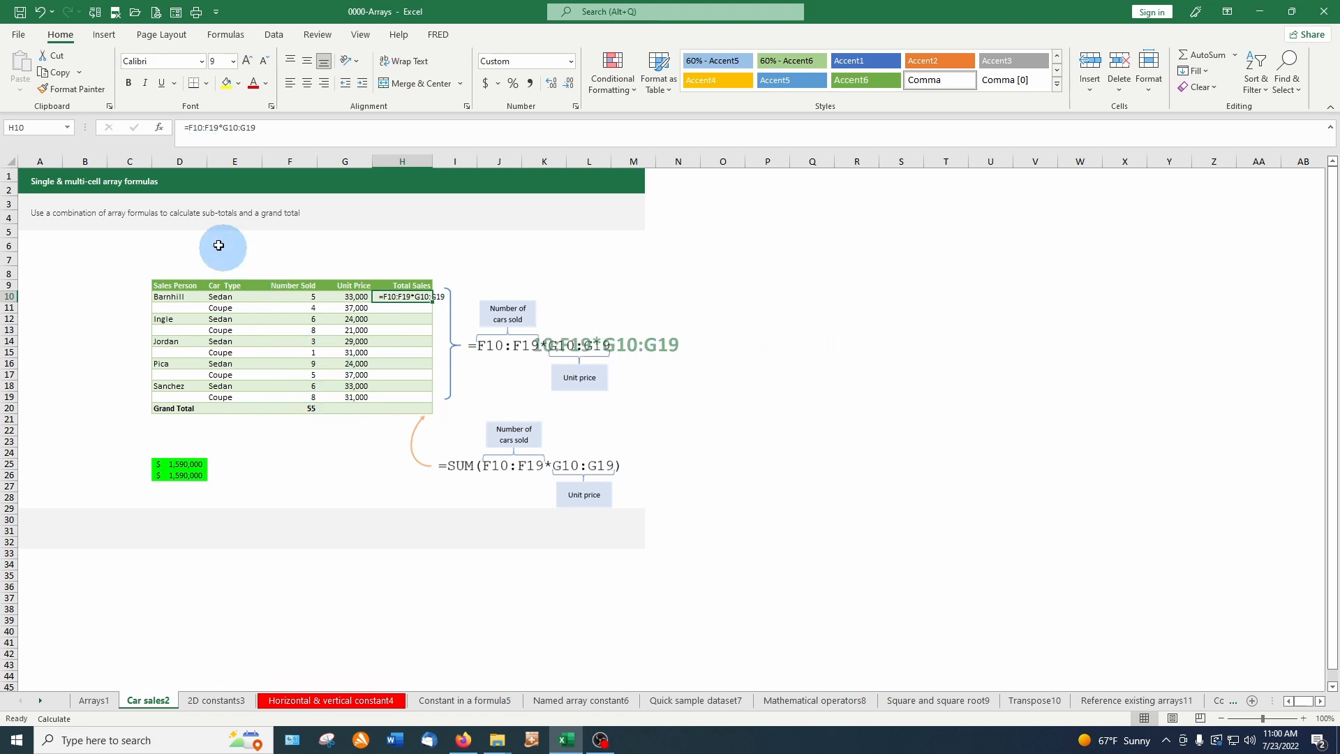
Remove the leading space from the text in H10 to enter the live array formula =F10:F19*G10:G19
{"action": "key", "text": "F2"}
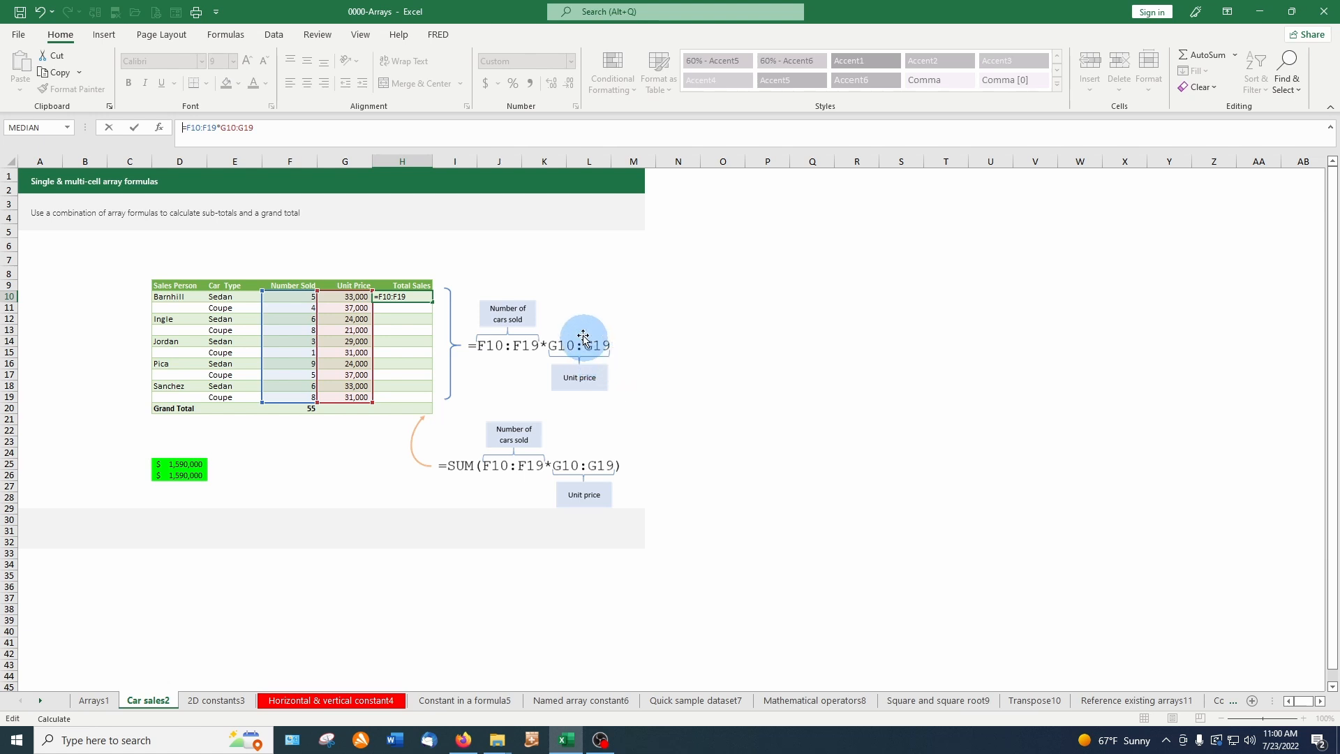
{"action": "key", "text": "Return"}
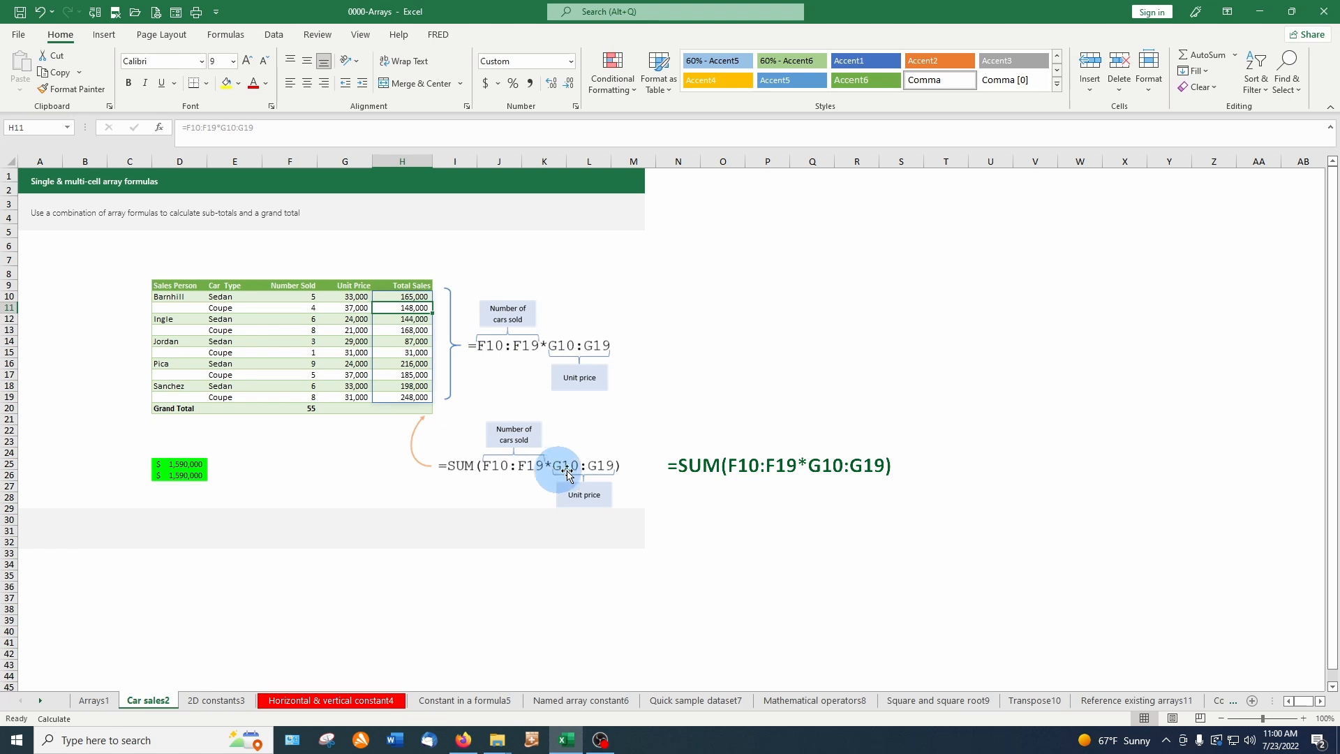
Enter the formula =SUM(F10:F19*G10:G19) in Grand Total cell H20, under Total Sales
{"action": "left_click", "coordinate": [394, 411]}
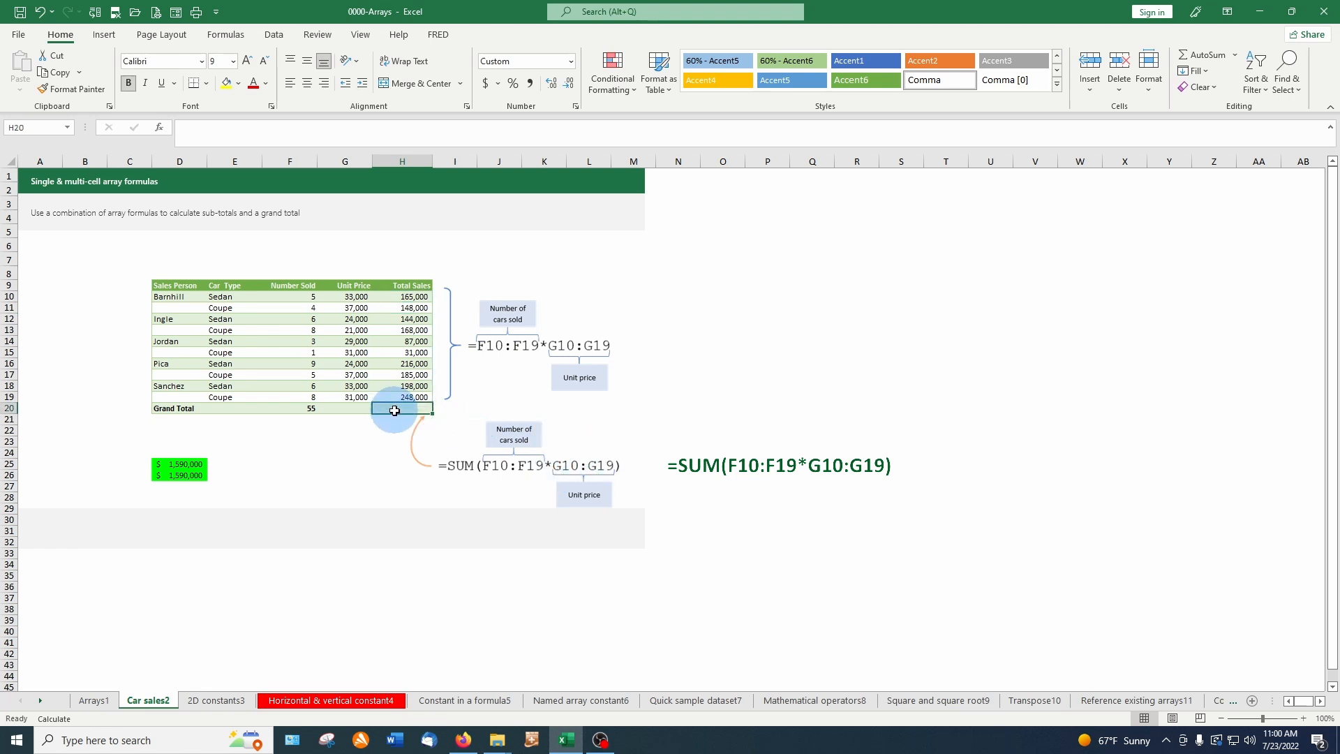
{"action": "type", "text": "=sum"}
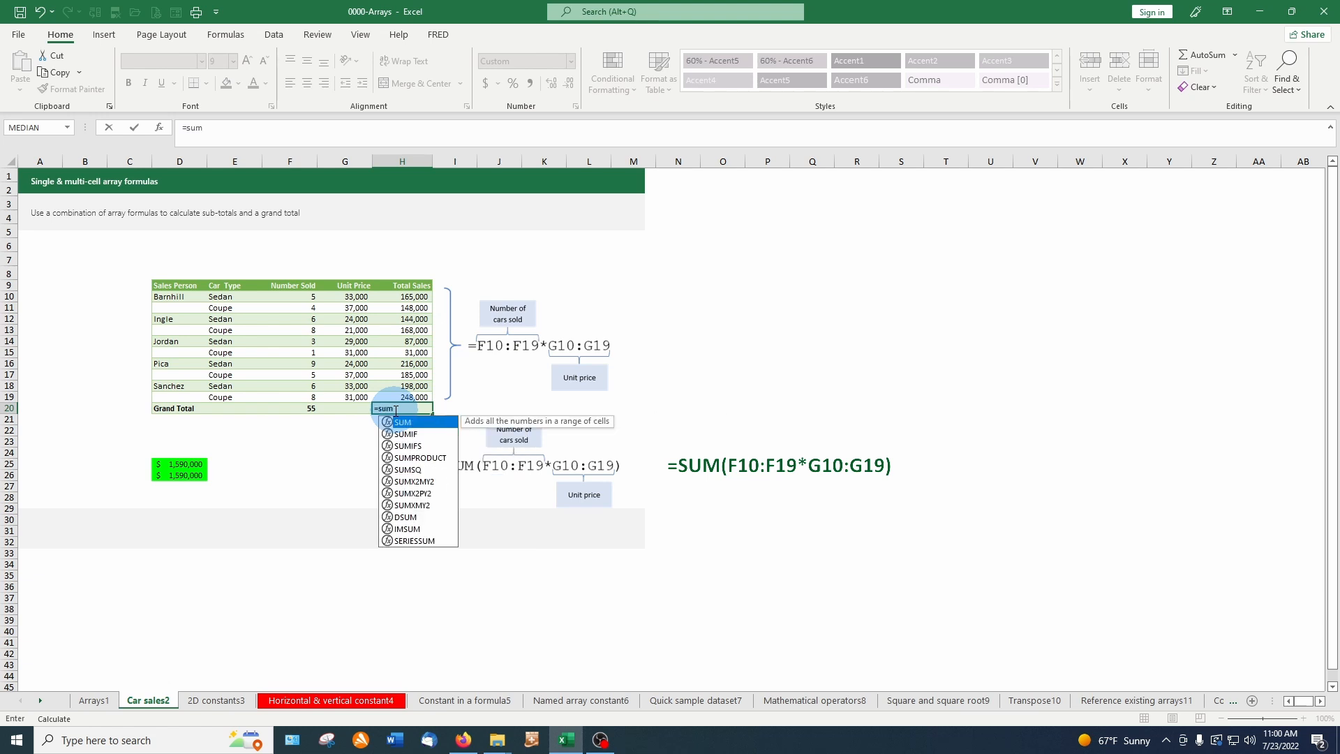
{"action": "type", "text": "("}
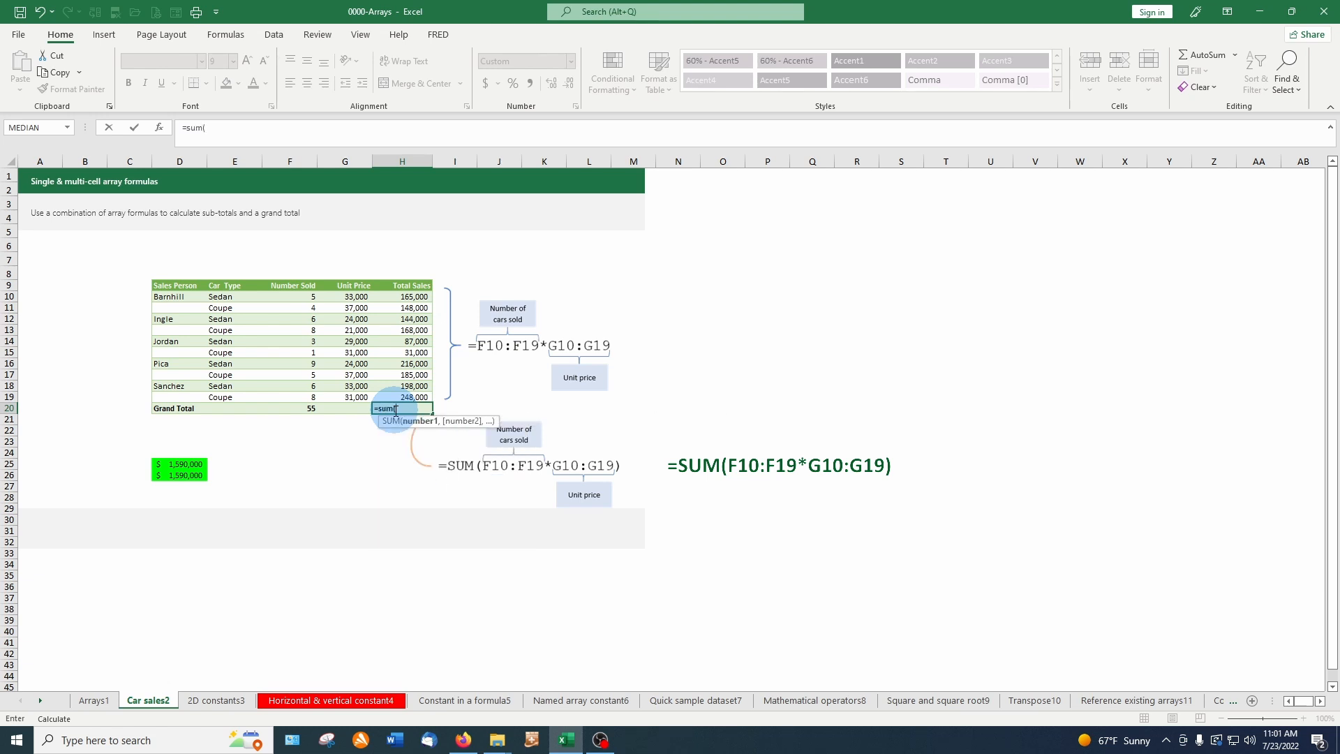
{"action": "left_click_drag", "start_coordinate": [290, 296], "coordinate": [304, 403]}
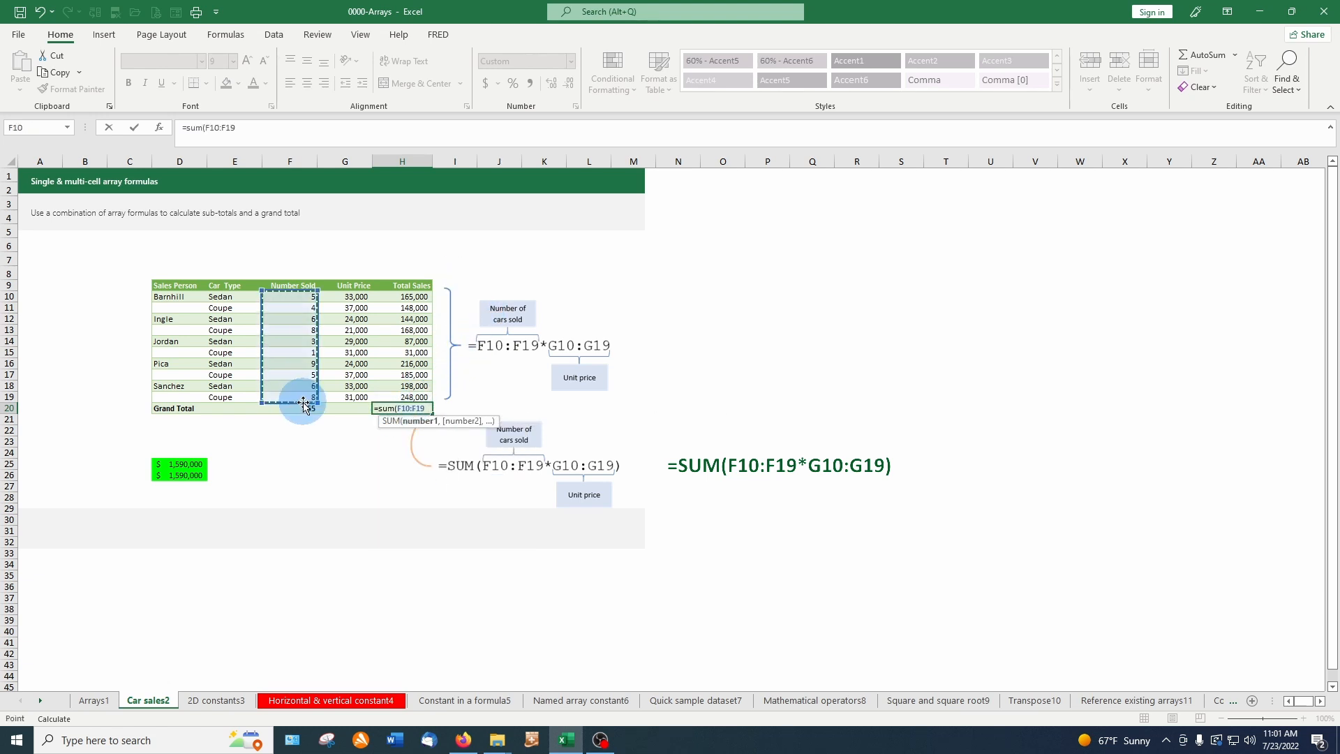
{"action": "type", "text": "*"}
{"action": "left_click_drag", "start_coordinate": [353, 297], "coordinate": [357, 394]}
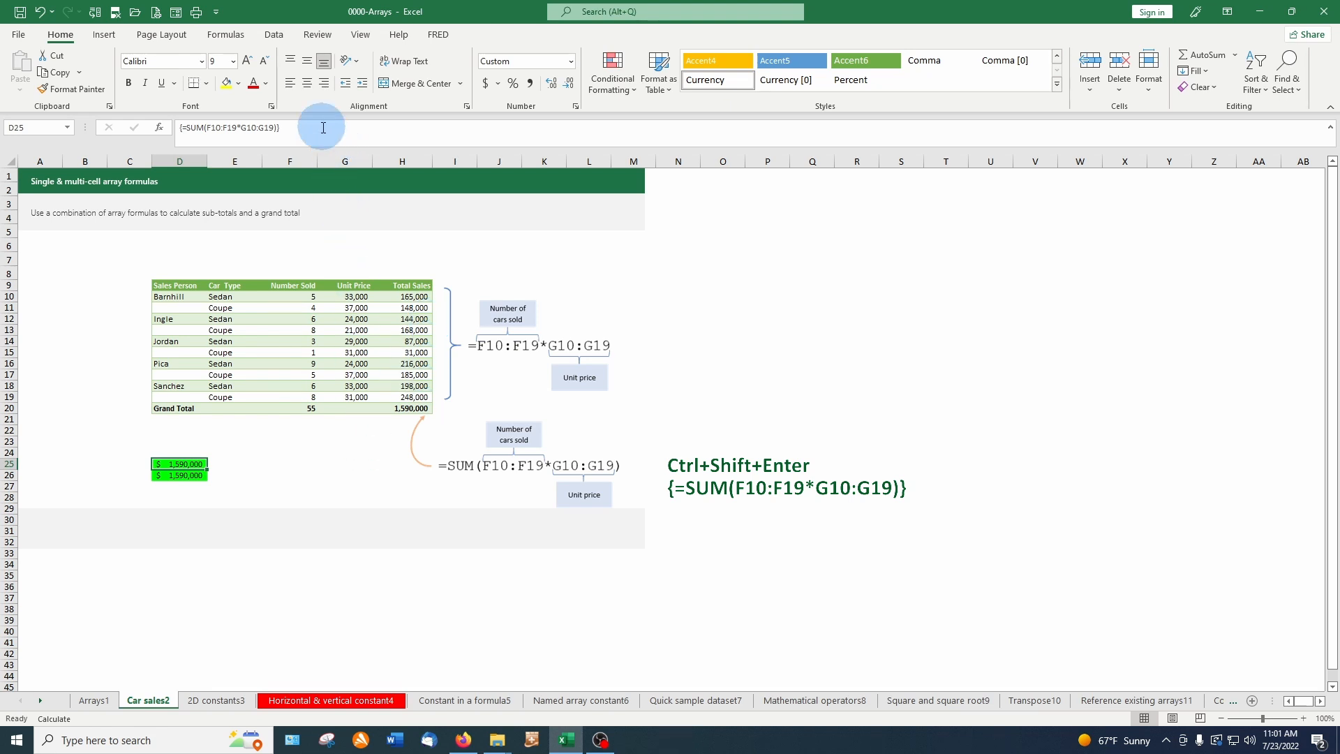
Inspect the formulas behind the first Total Sales cell H10, the Grand Total in H20 and the green cell D26
{"action": "left_click", "coordinate": [413, 413]}
{"action": "left_click", "coordinate": [406, 287]}
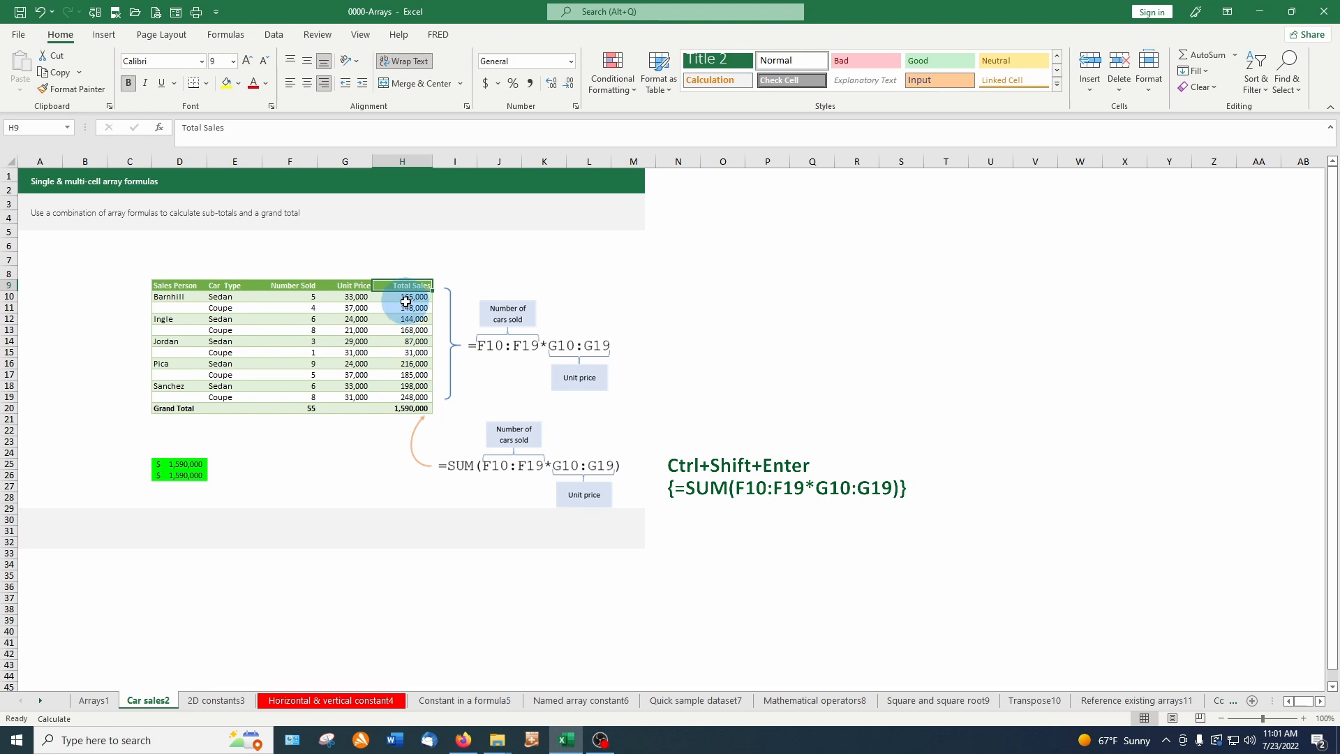
{"action": "left_click", "coordinate": [407, 295]}
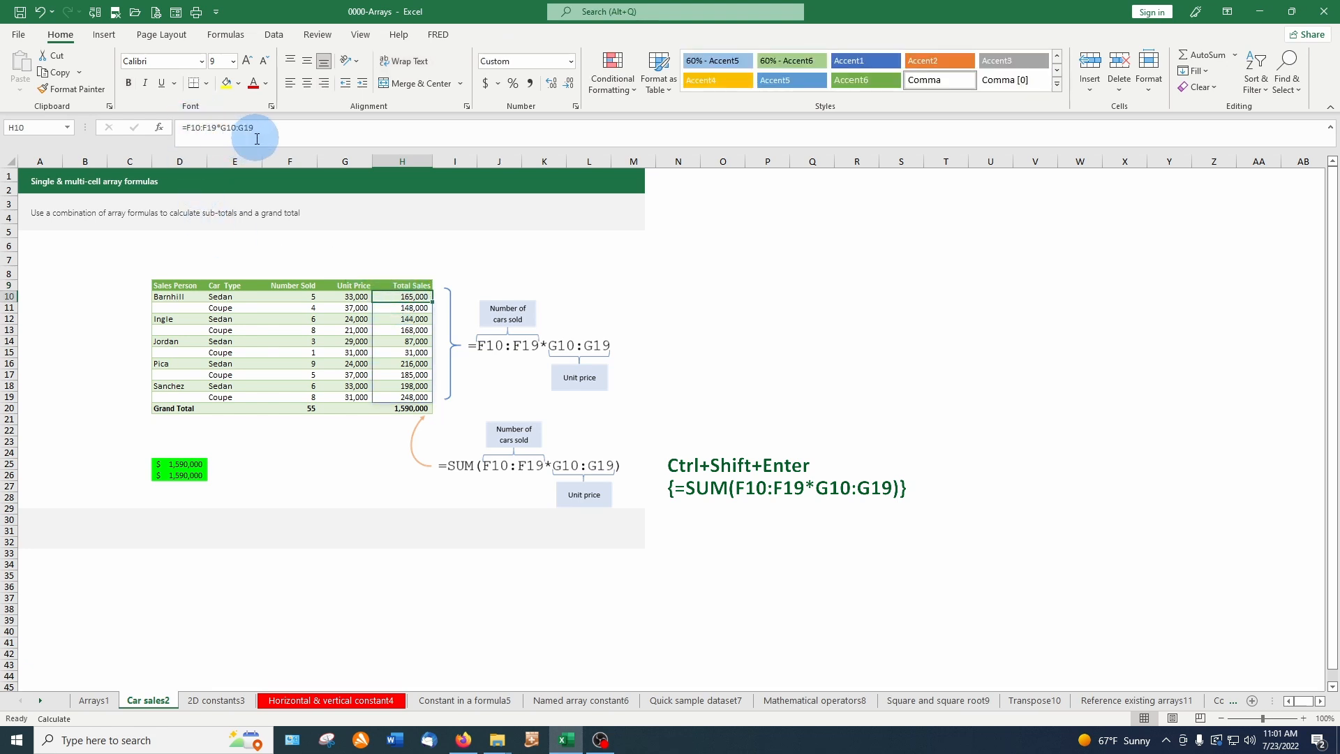
{"action": "left_click", "coordinate": [399, 411]}
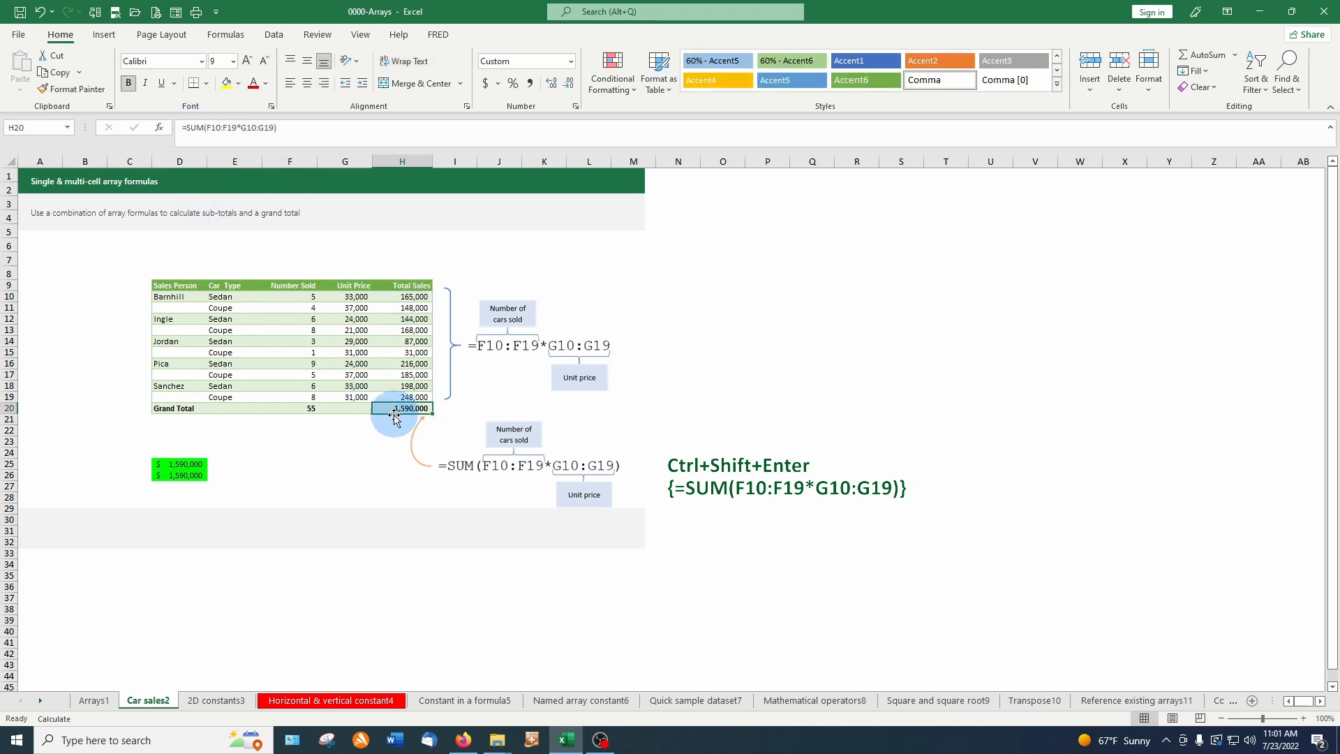
{"action": "left_click", "coordinate": [177, 477]}
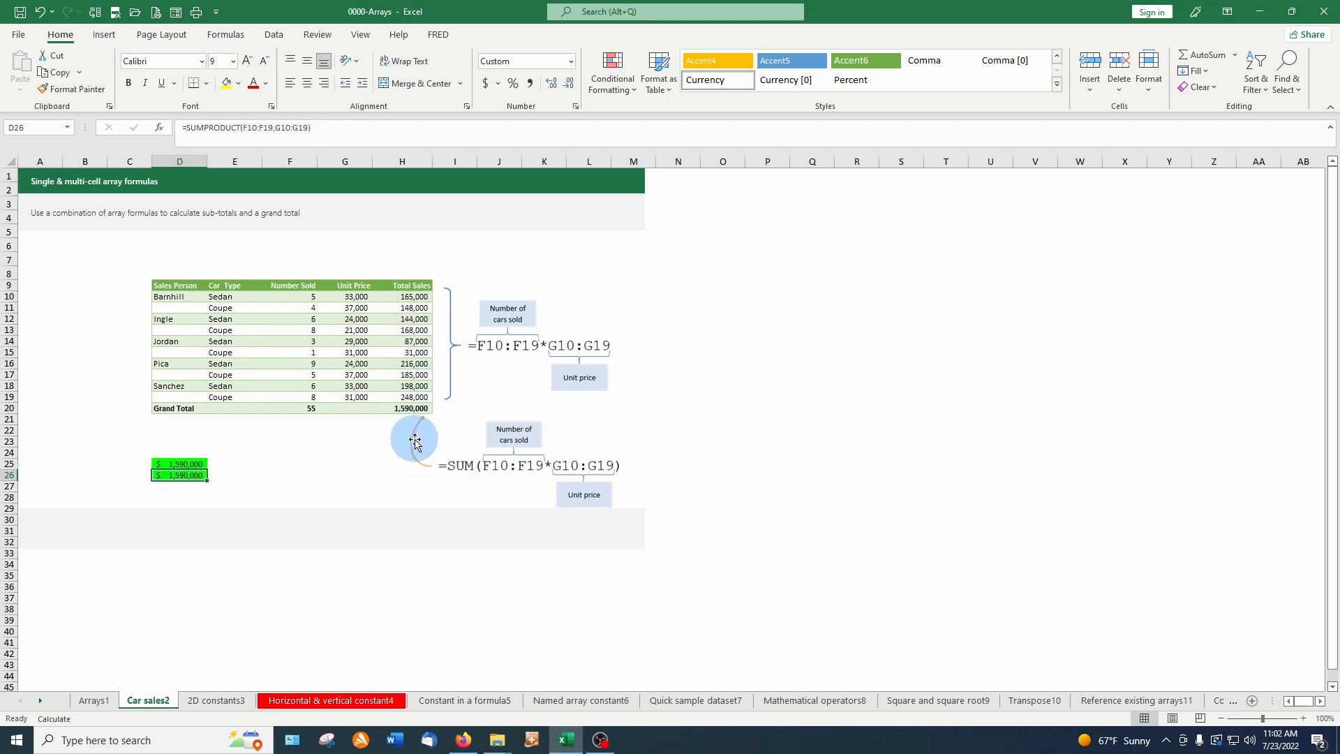
Examine the source range F10:G19 and compare the Grand Total formula in H20 with the one in D25
{"action": "left_click", "coordinate": [283, 295]}
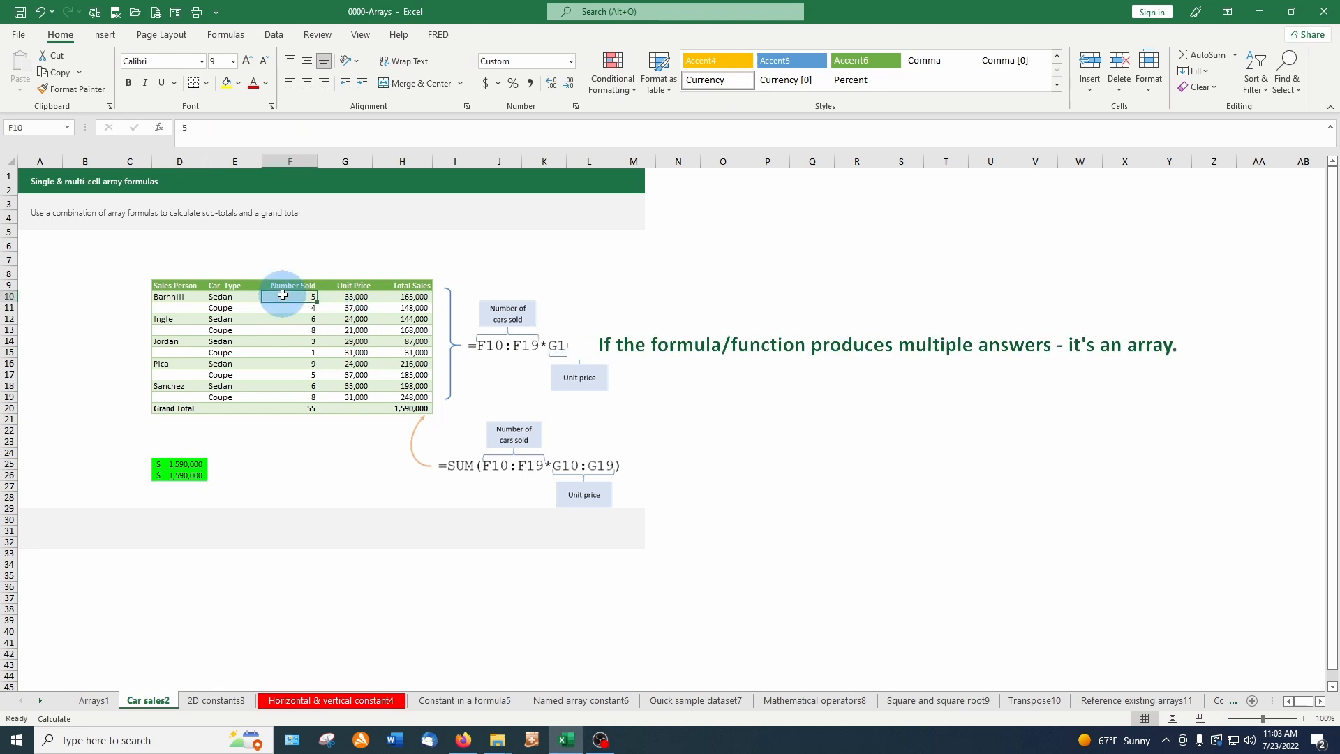
{"action": "left_click_drag", "start_coordinate": [283, 295], "coordinate": [360, 380]}
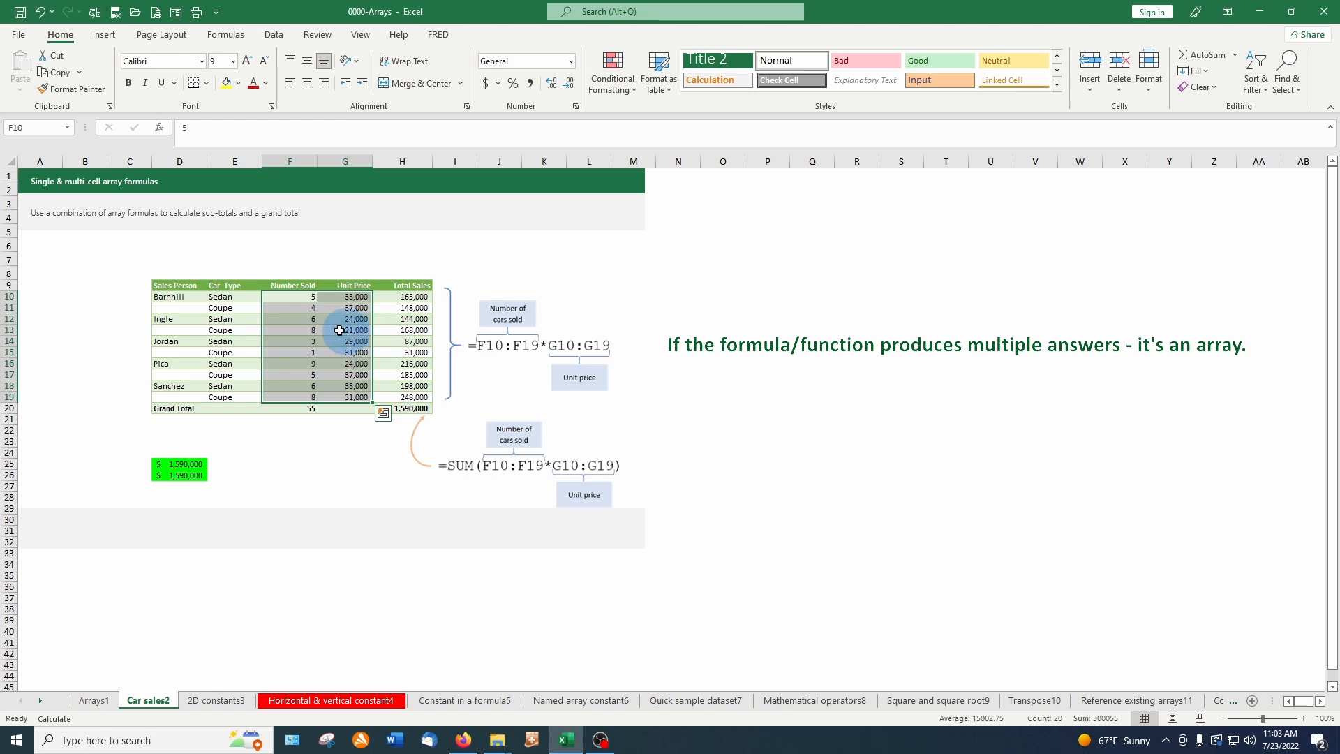
{"action": "left_click", "coordinate": [407, 408]}
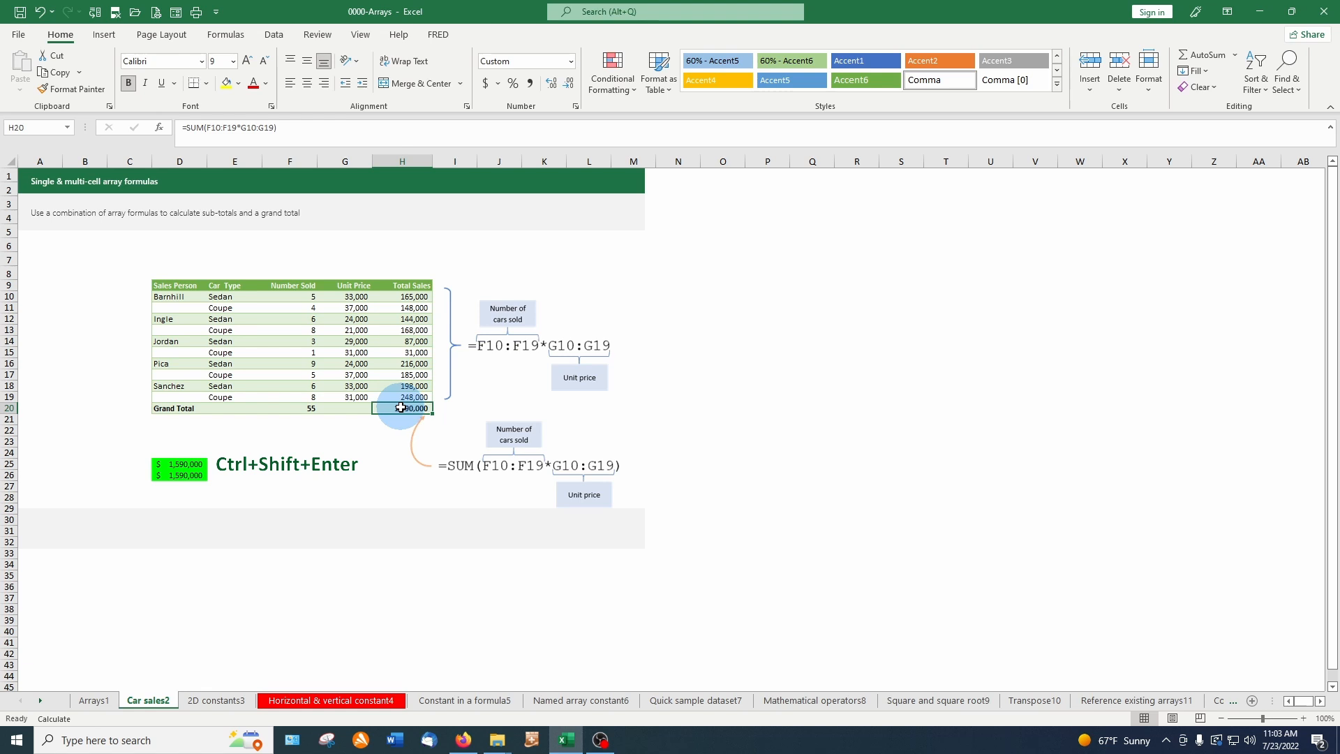
{"action": "left_click", "coordinate": [178, 465]}
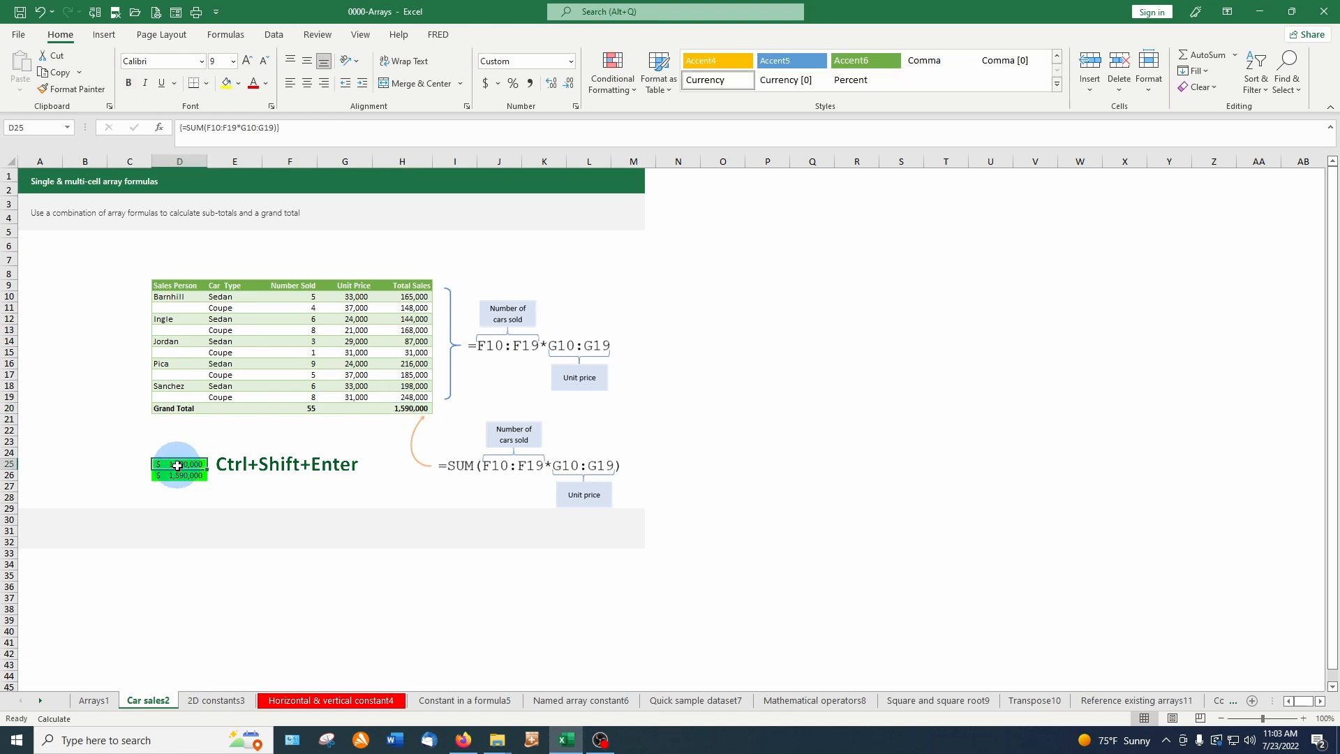
{"action": "left_click", "coordinate": [403, 408]}
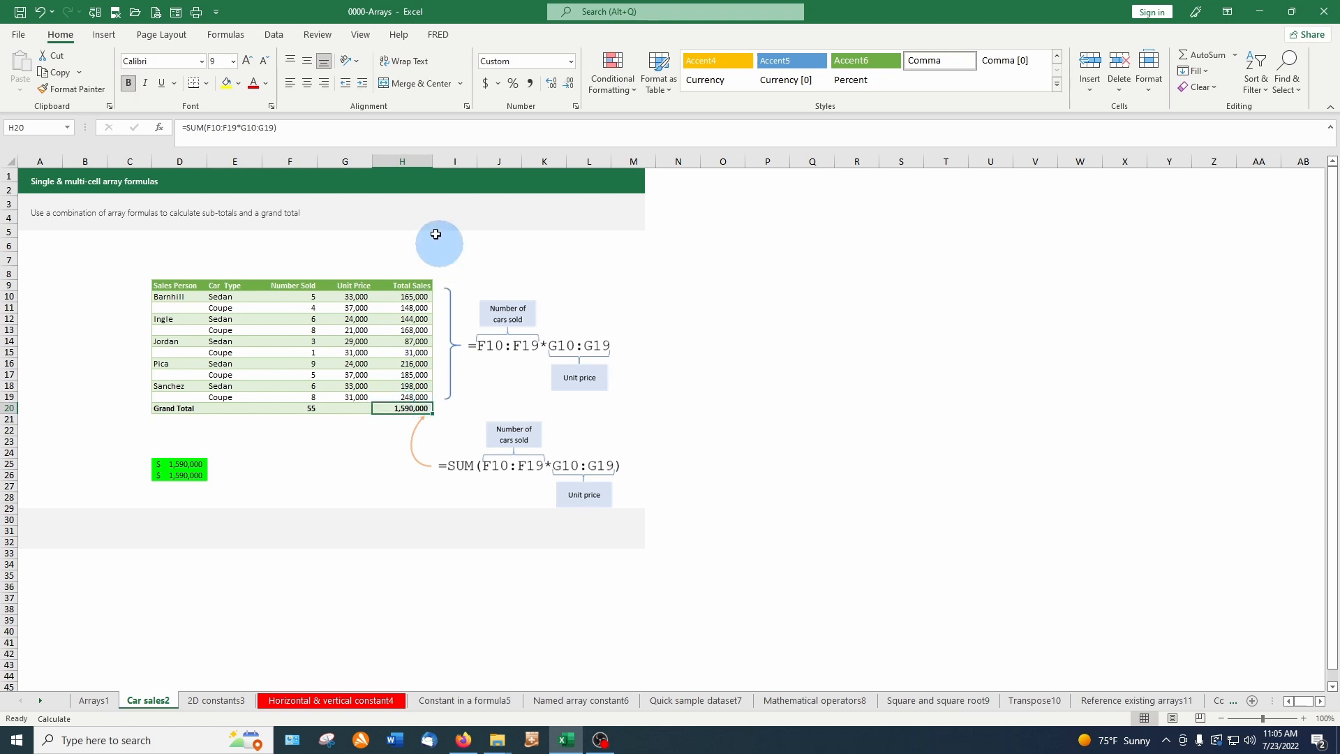
{"action": "left_click", "coordinate": [413, 417]}
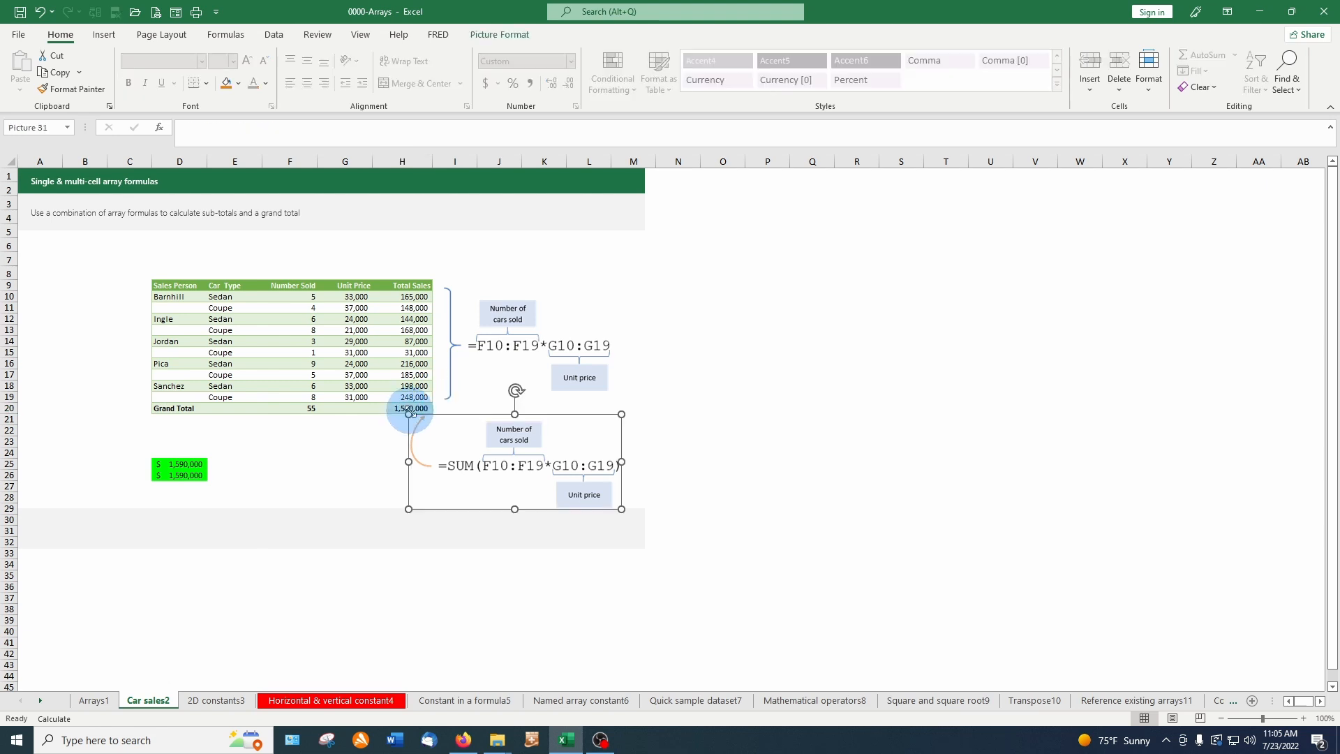
{"action": "left_click", "coordinate": [401, 410]}
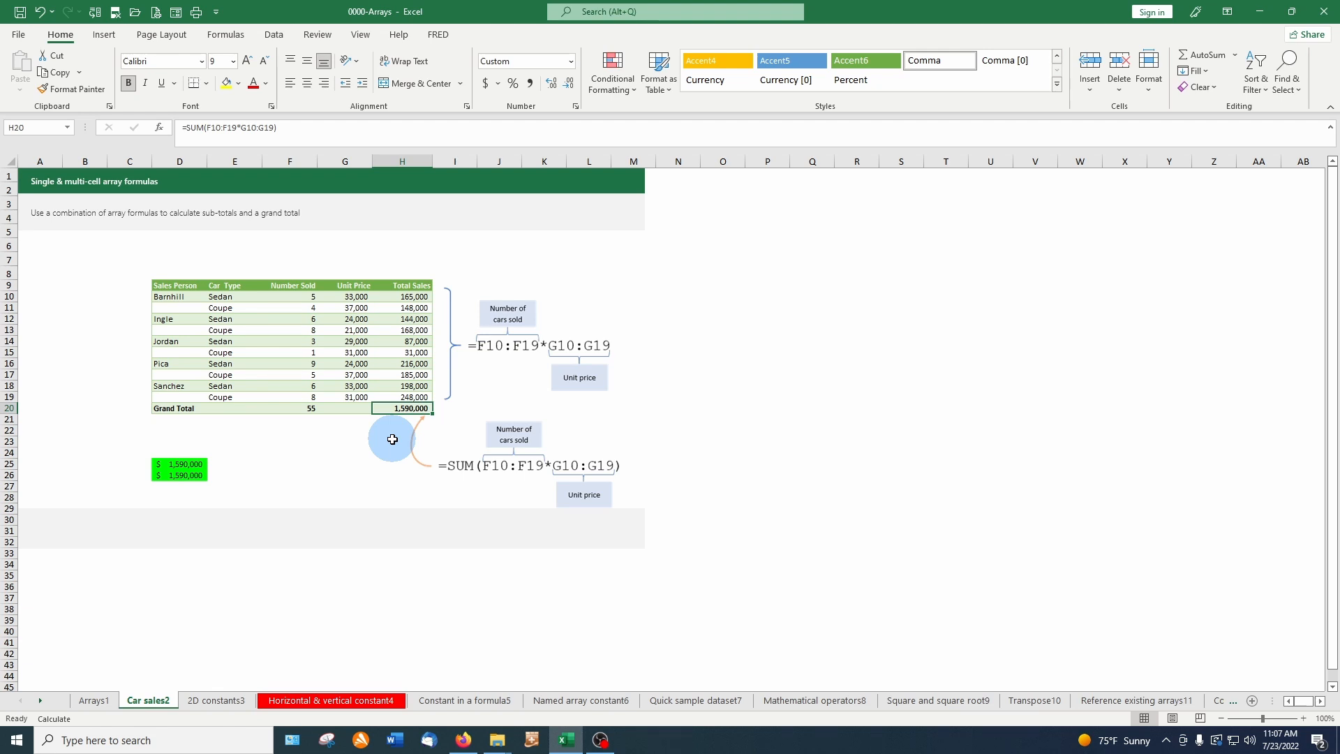
{"action": "key", "text": "ctrl+Up"}
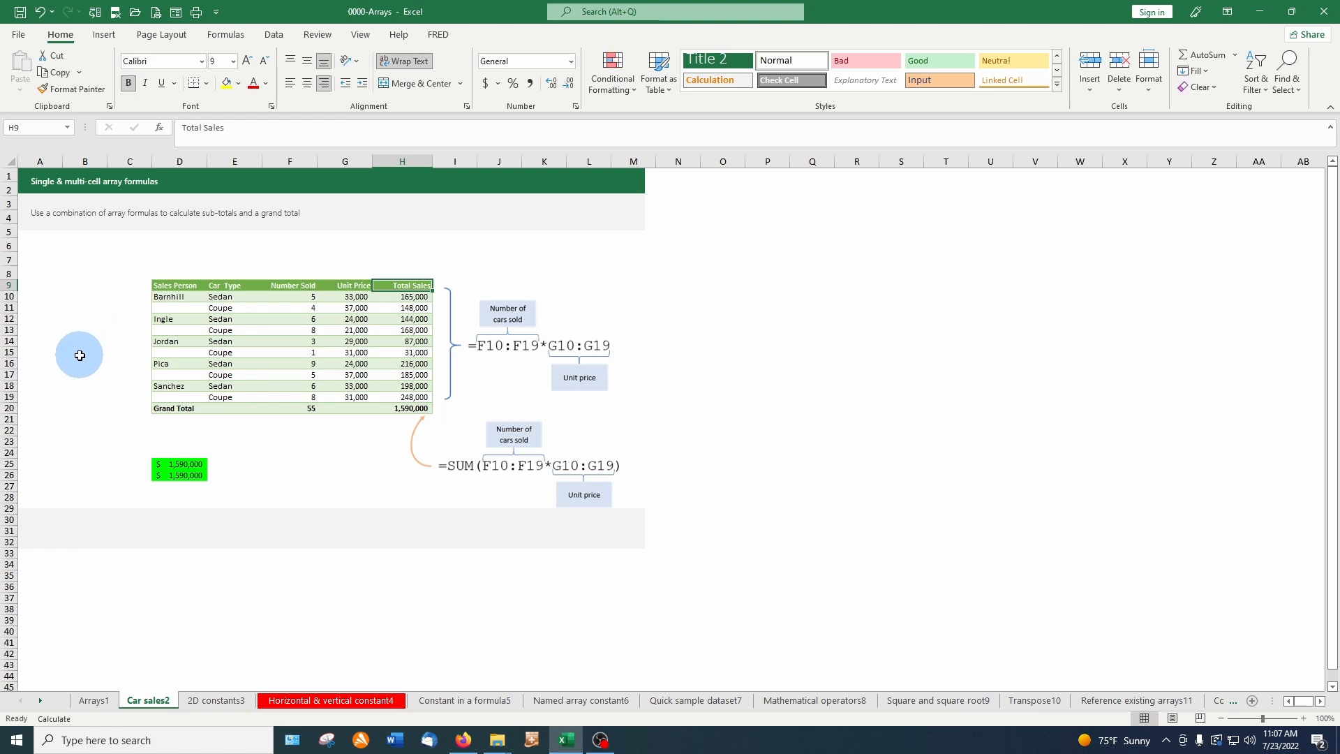
{"action": "scroll", "coordinate": [80, 352], "scroll_direction": "down", "scroll_amount": 1}
{"action": "scroll", "coordinate": [79, 353], "scroll_direction": "up", "scroll_amount": 1}
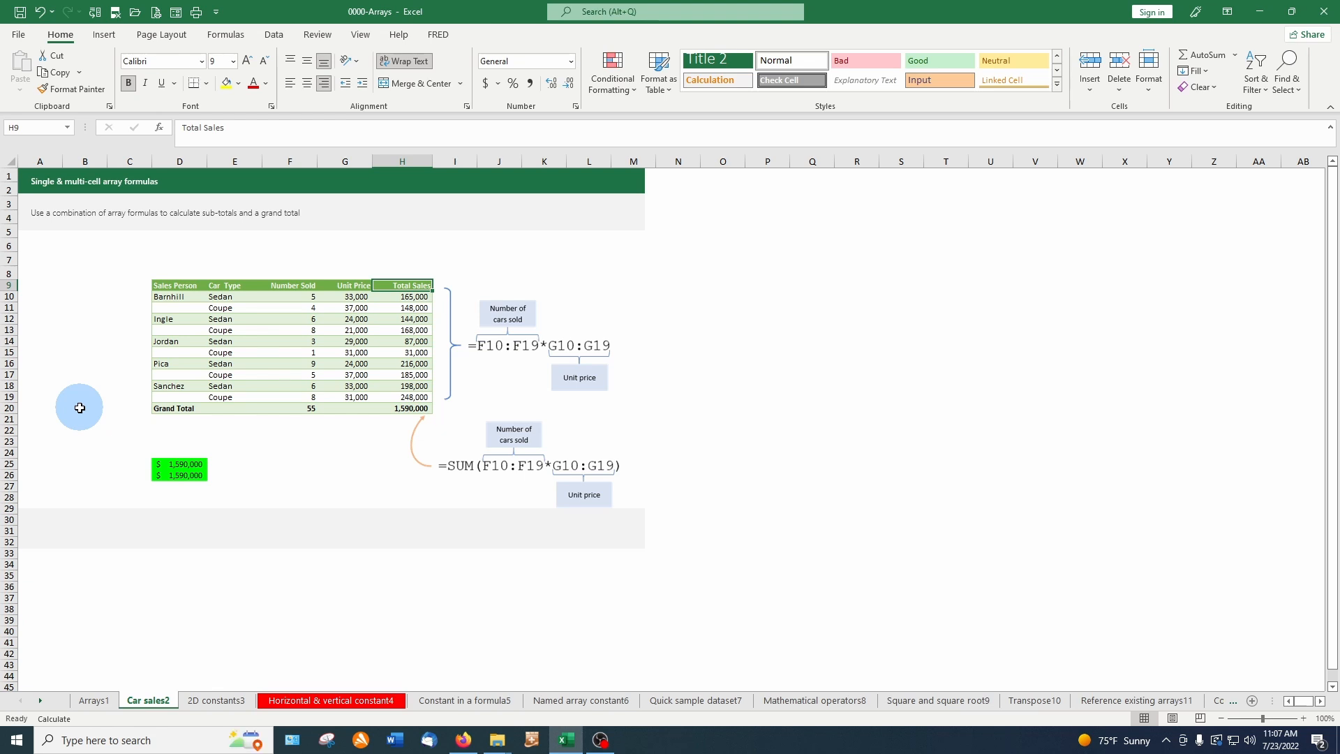
{"action": "key", "text": "ctrl+z"}
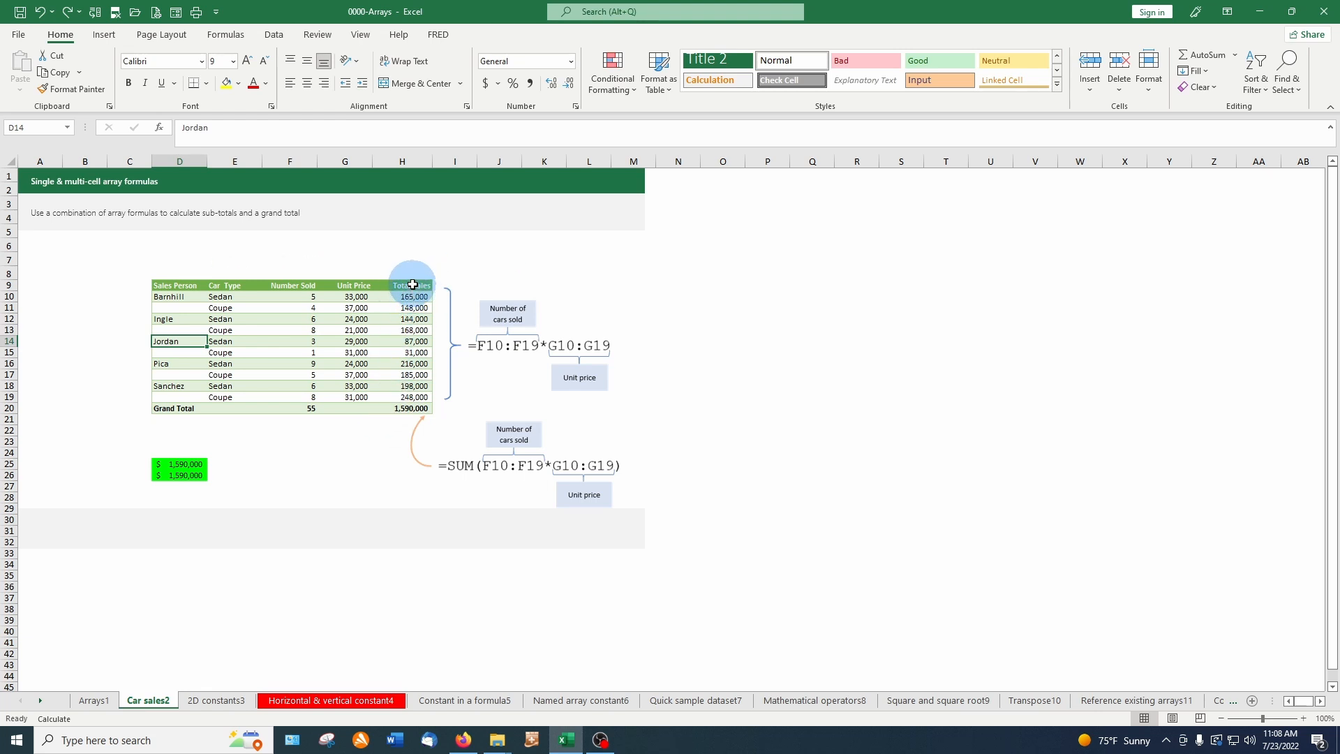
{"action": "left_click", "coordinate": [413, 284]}
{"action": "left_click", "coordinate": [410, 298]}
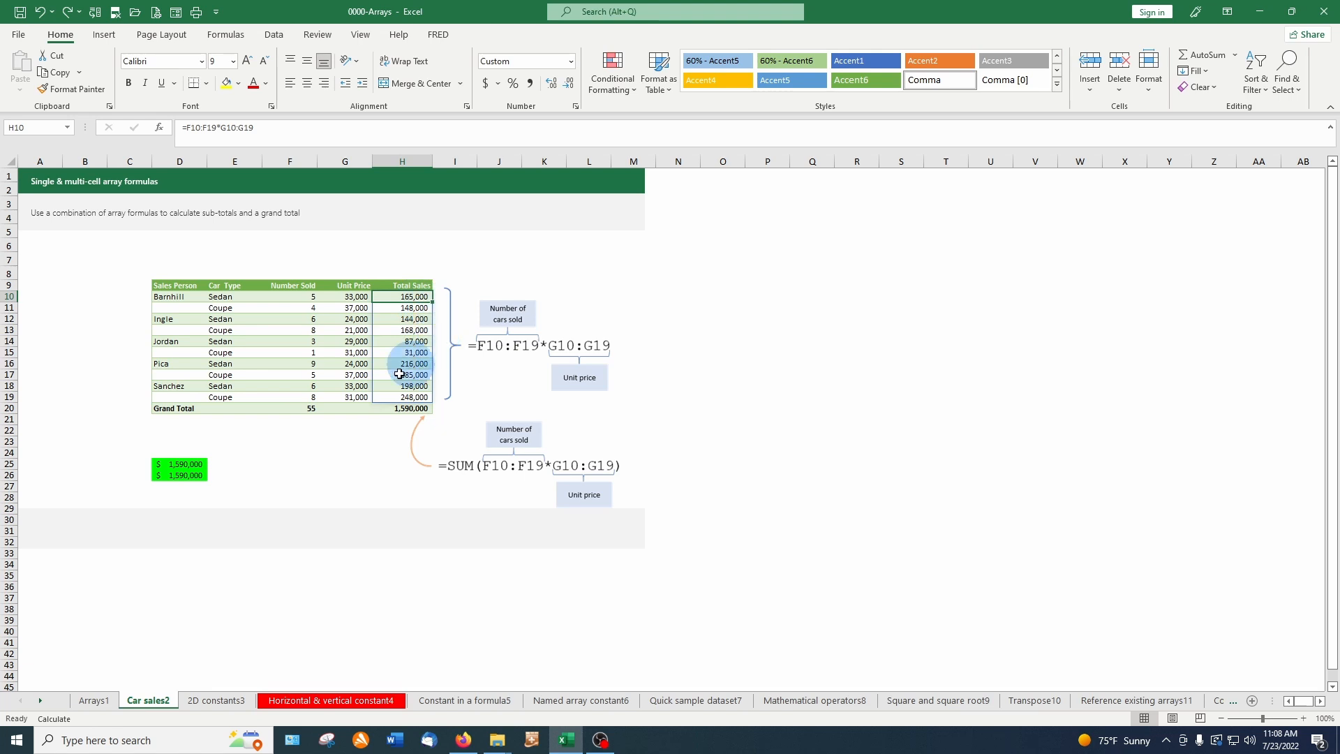
Insert a blank row at row 15 inside the car sales table
{"action": "left_click", "coordinate": [105, 348]}
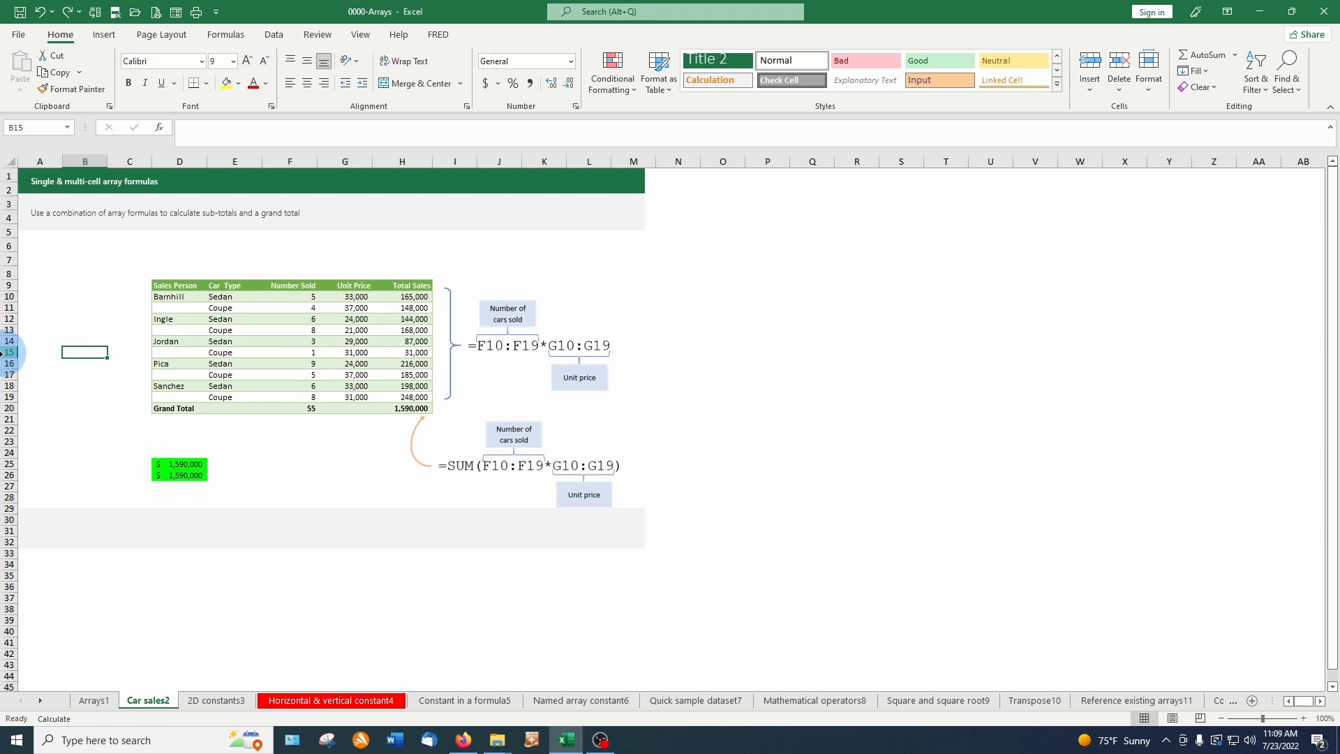
{"action": "left_click", "coordinate": [6, 352]}
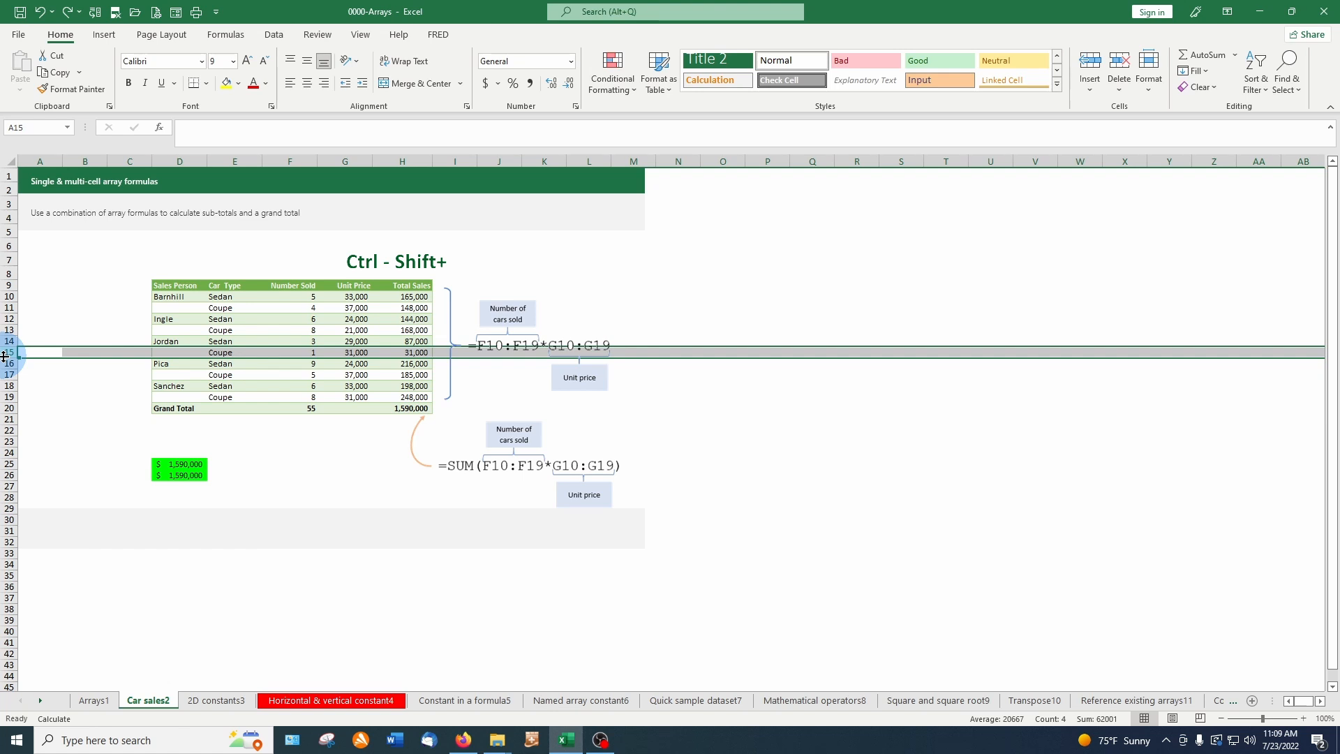
{"action": "key", "text": "ctrl+shift+plus"}
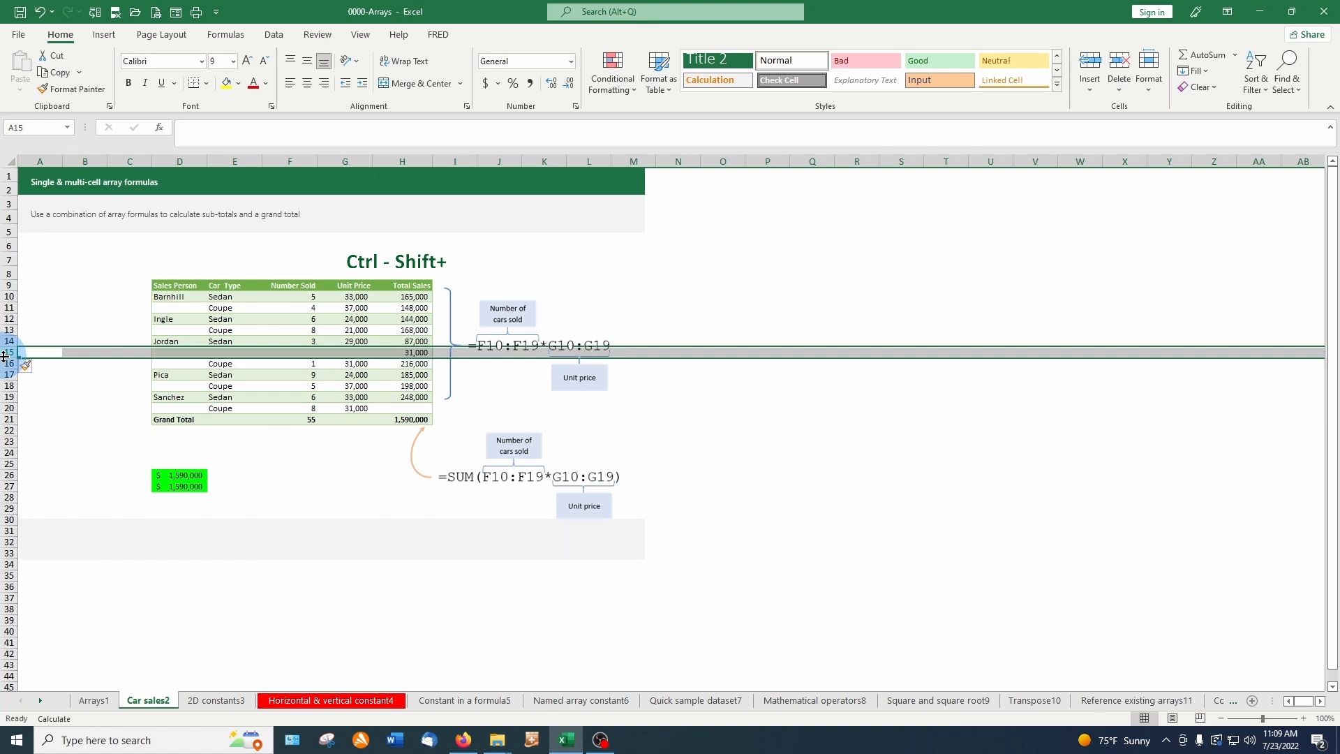
Try to clear the spilled Total Sales value in H15 and undo the row insertion
{"action": "left_click", "coordinate": [422, 352]}
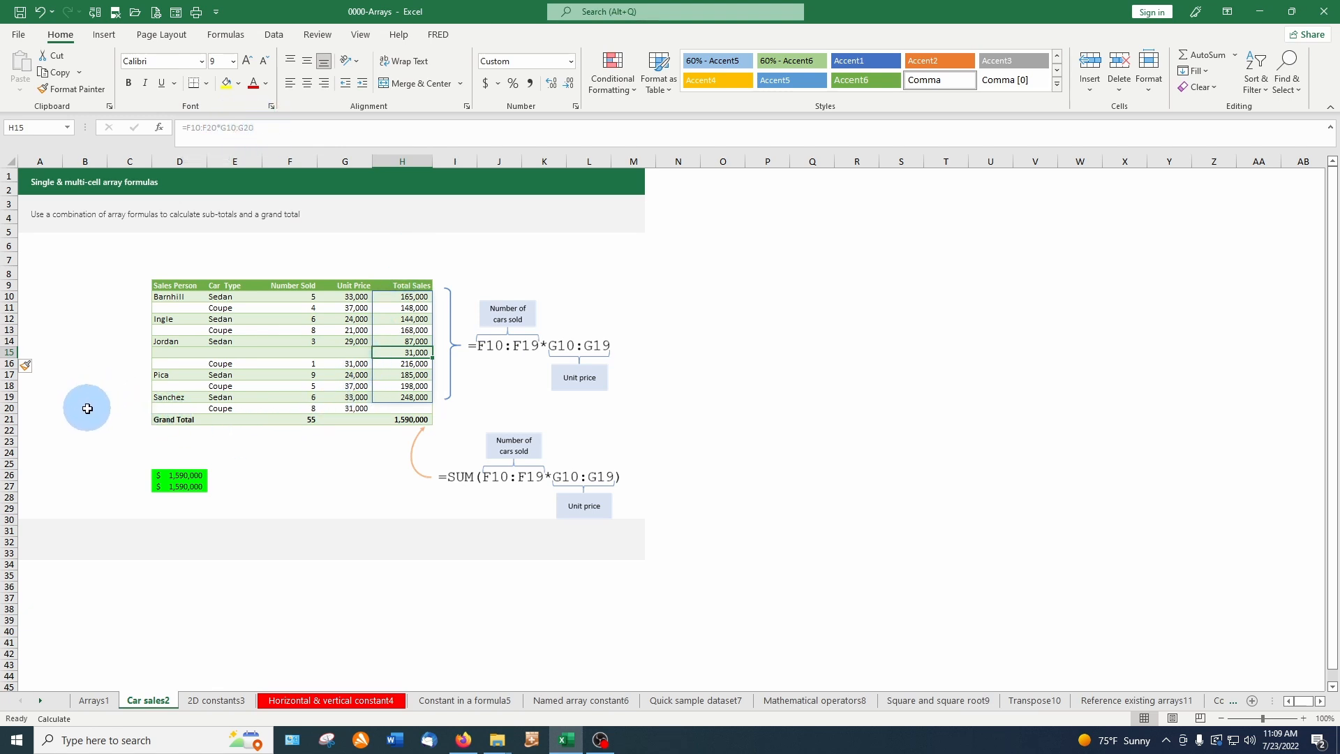
{"action": "key", "text": "Delete"}
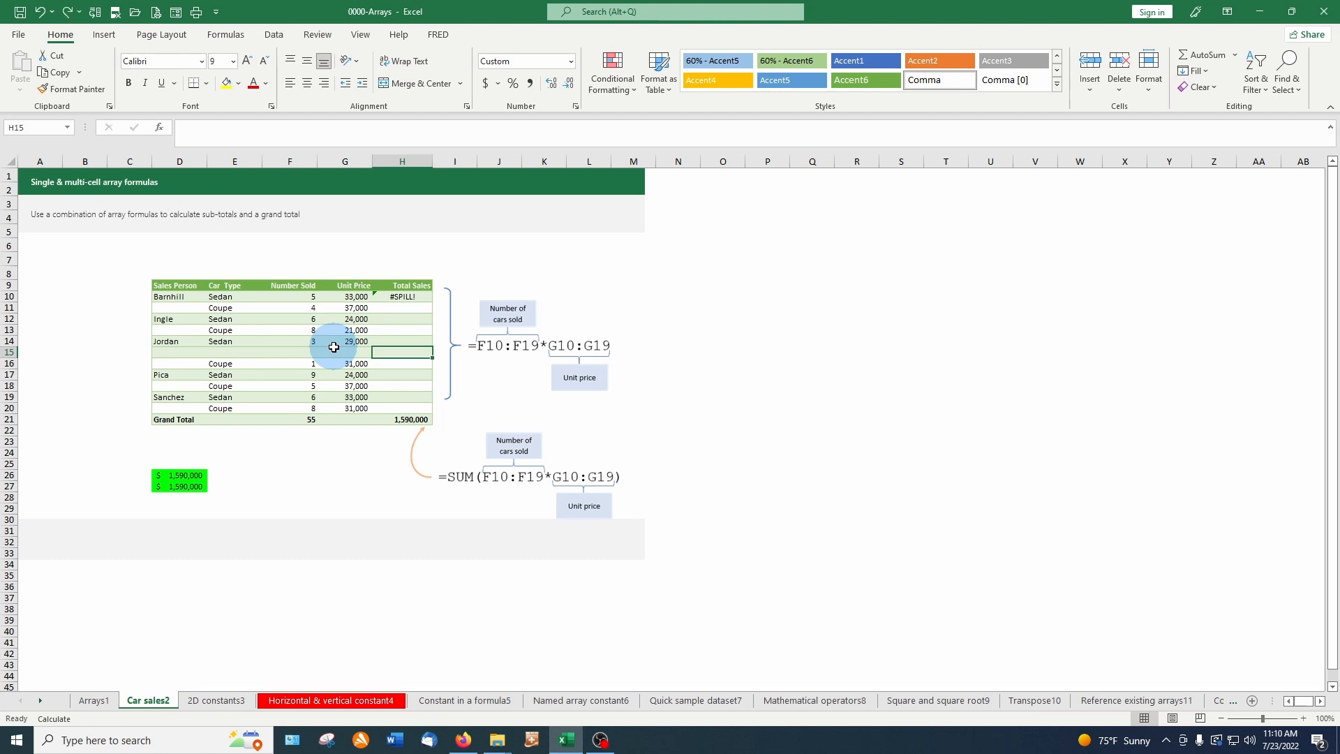
{"action": "key", "text": "ctrl+z"}
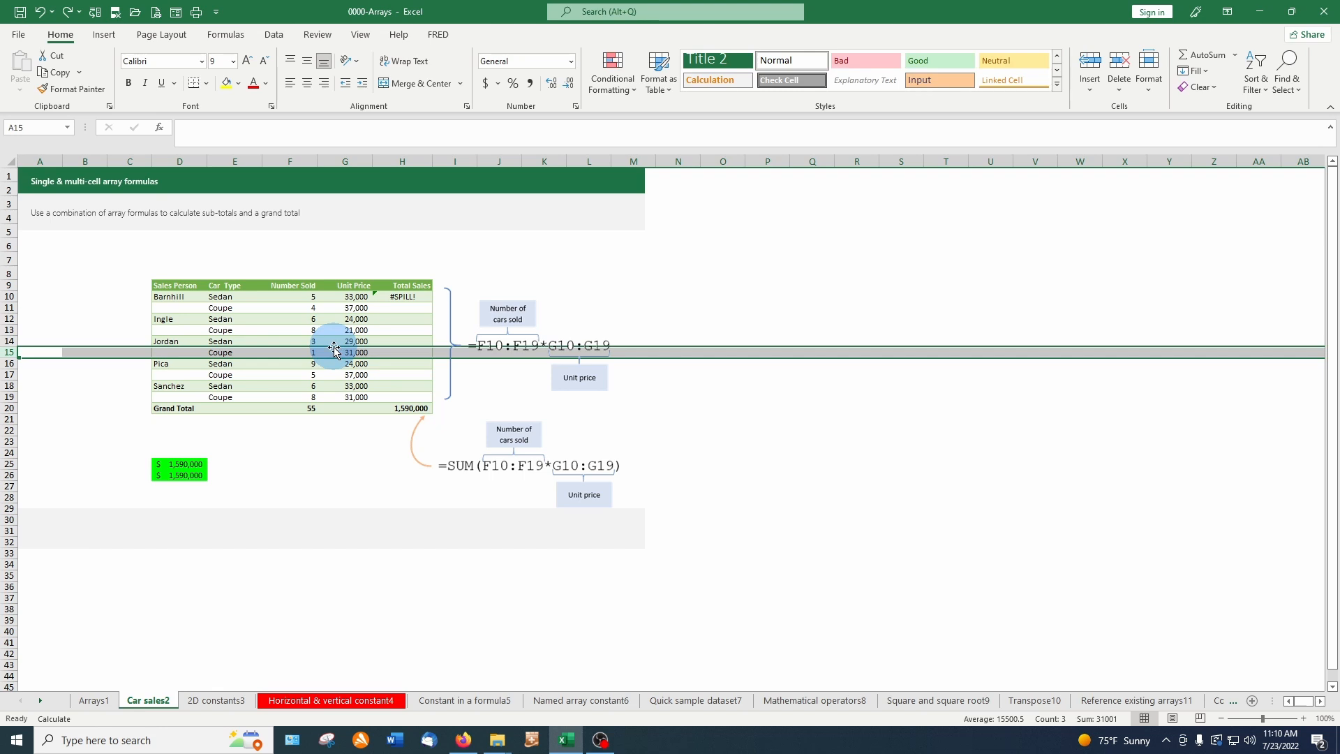
Turn the formula in H10 into plain text by putting a space before =F10:F19*G10:G19
{"action": "right_click", "coordinate": [633, 256]}
{"action": "left_click", "coordinate": [404, 335]}
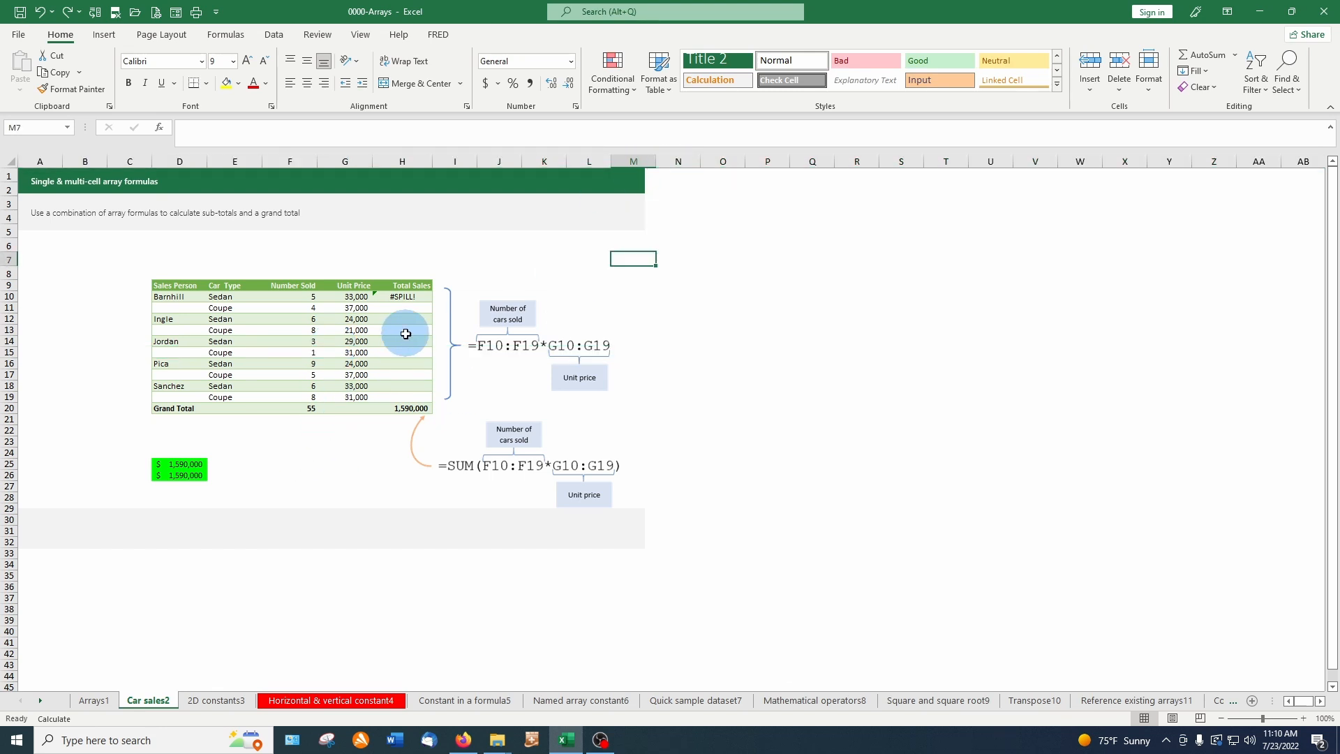
{"action": "left_click", "coordinate": [397, 299]}
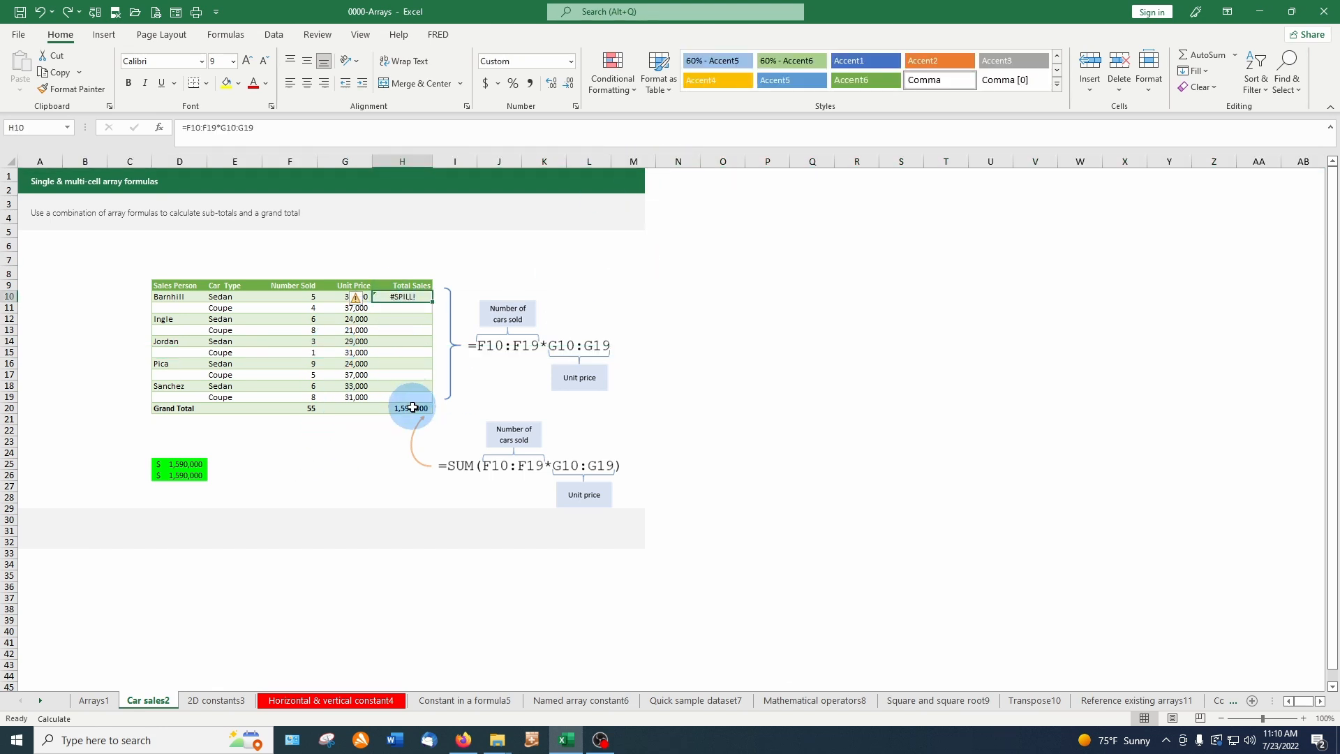
{"action": "left_click", "coordinate": [182, 127]}
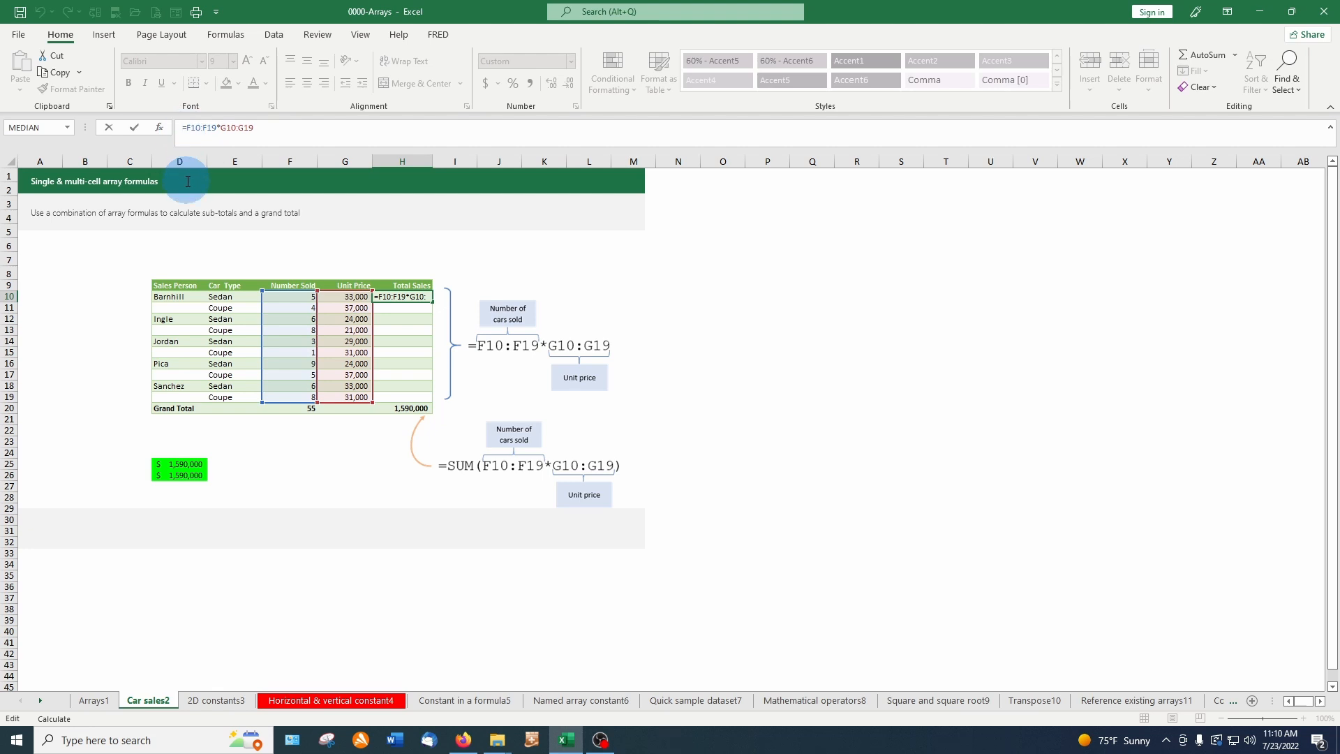
{"action": "key", "text": "Escape"}
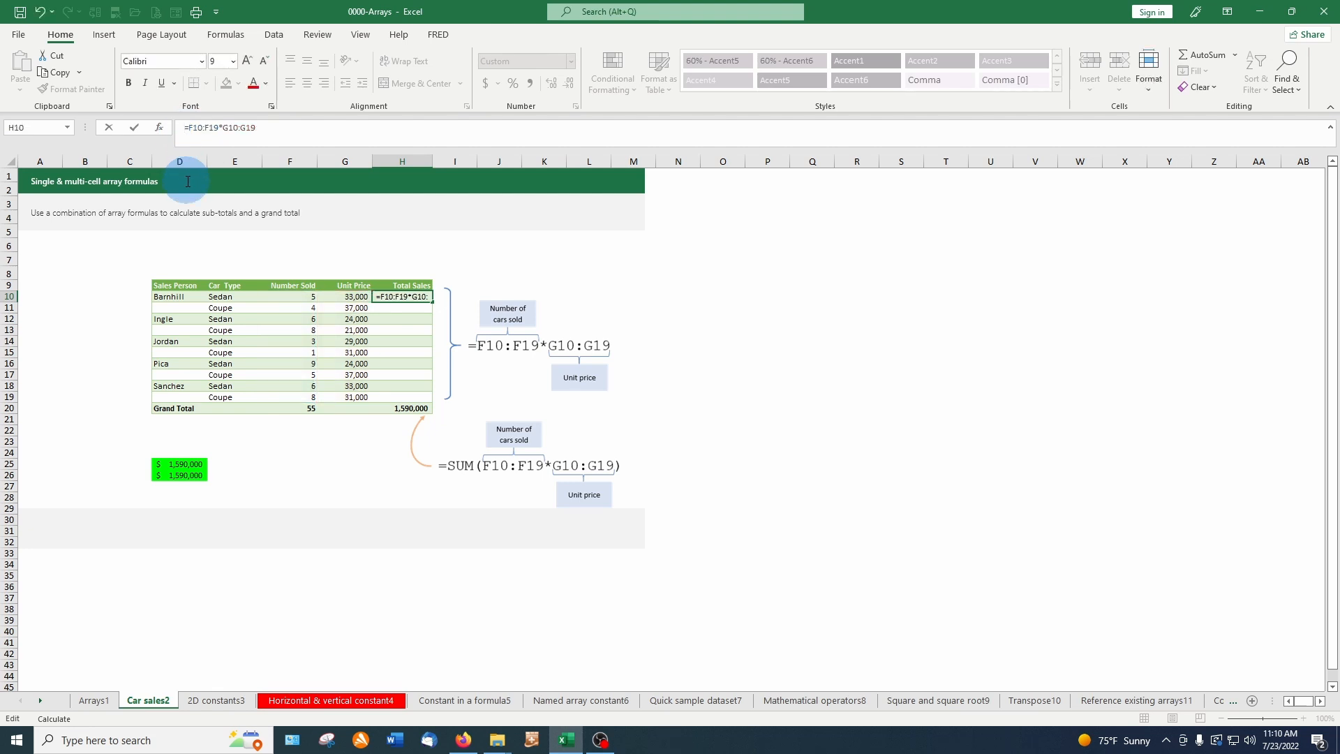
{"action": "key", "text": "Return"}
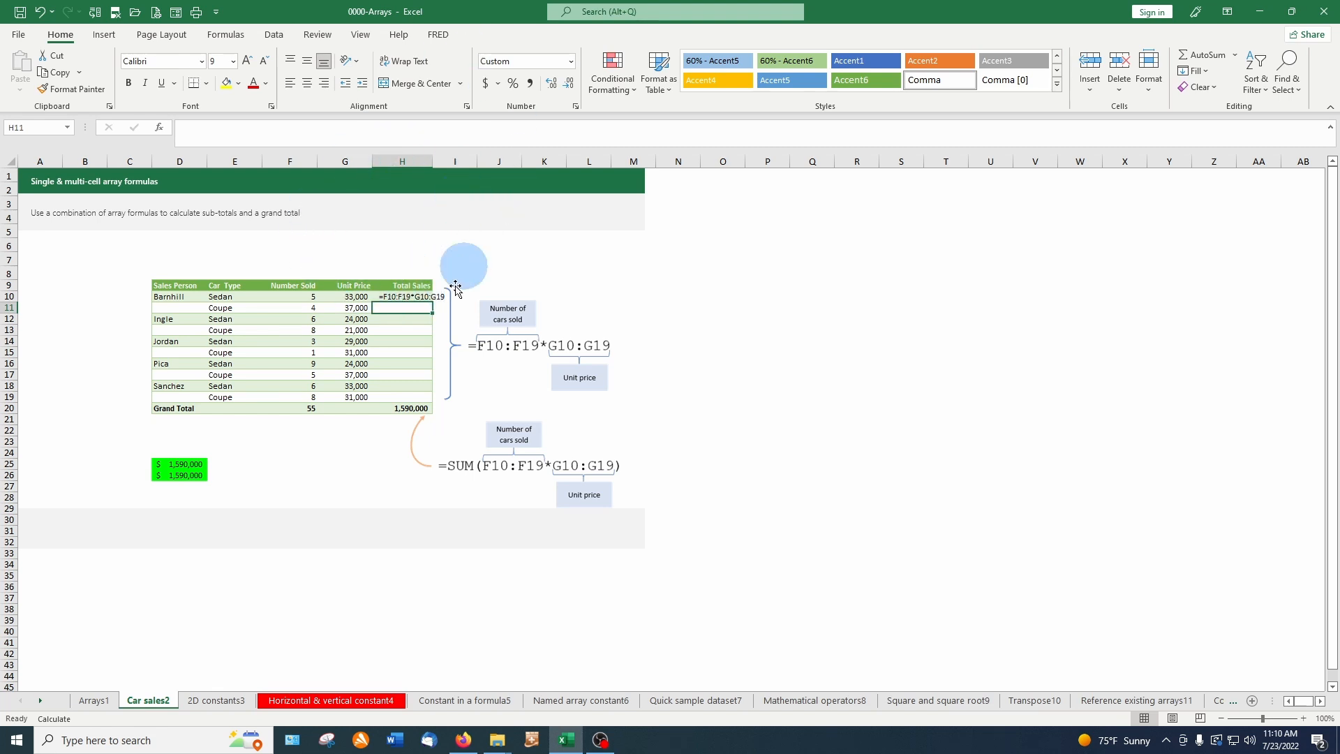
Restore the array formula =F10:F19*G10:G19 in H10 by removing its leading space
{"action": "left_click", "coordinate": [396, 296]}
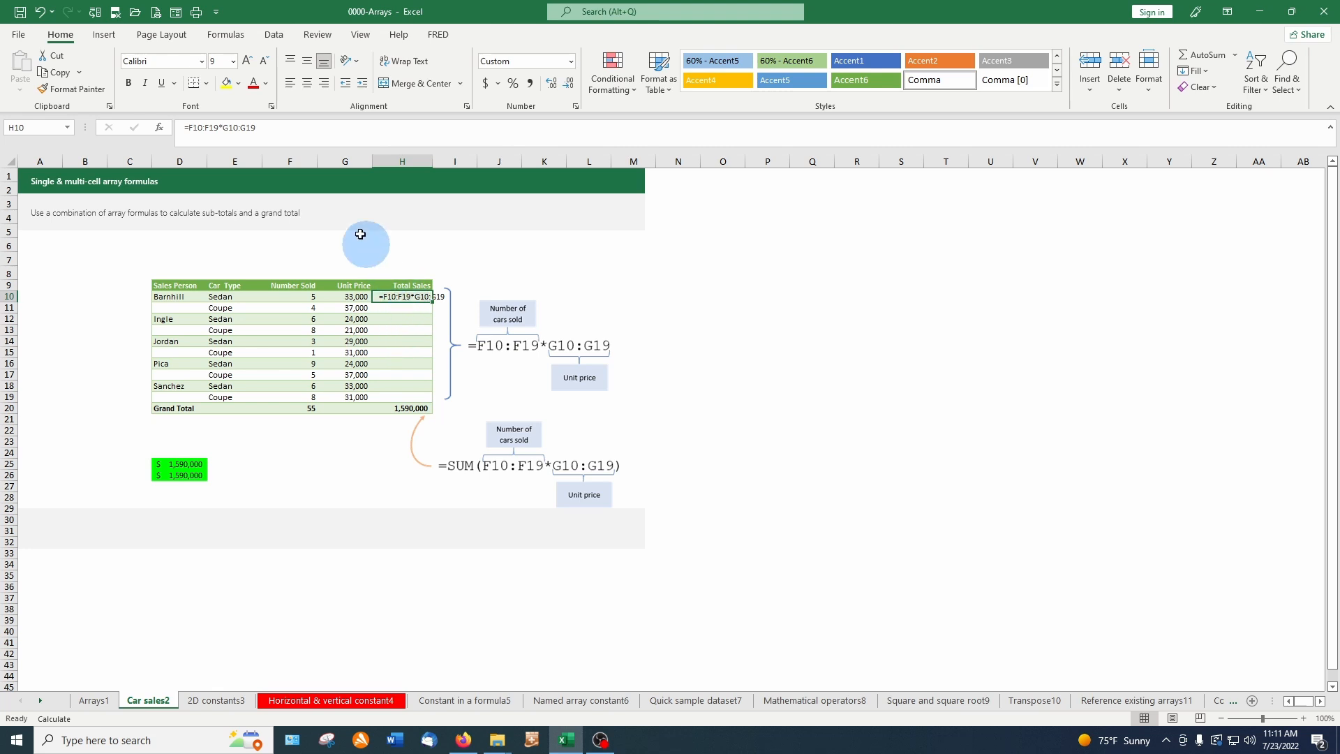
{"action": "left_click", "coordinate": [180, 127]}
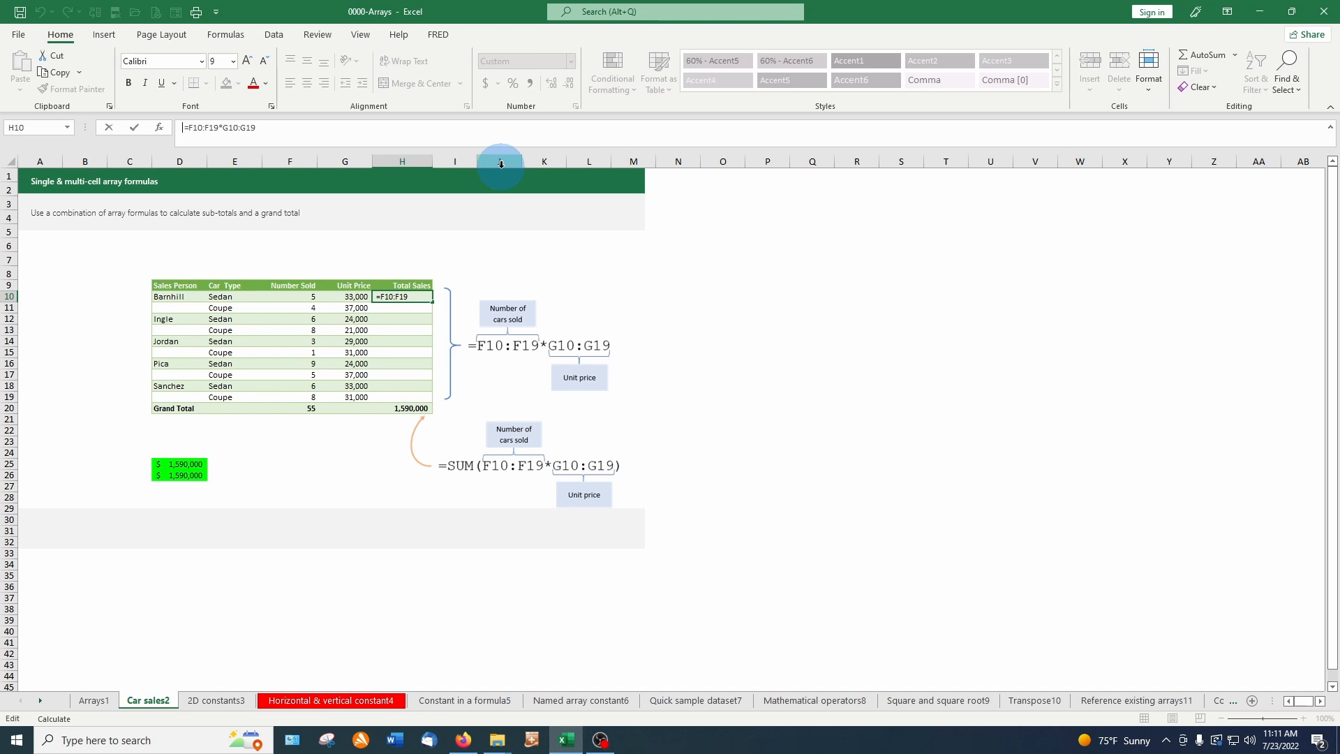
{"action": "key", "text": "Return"}
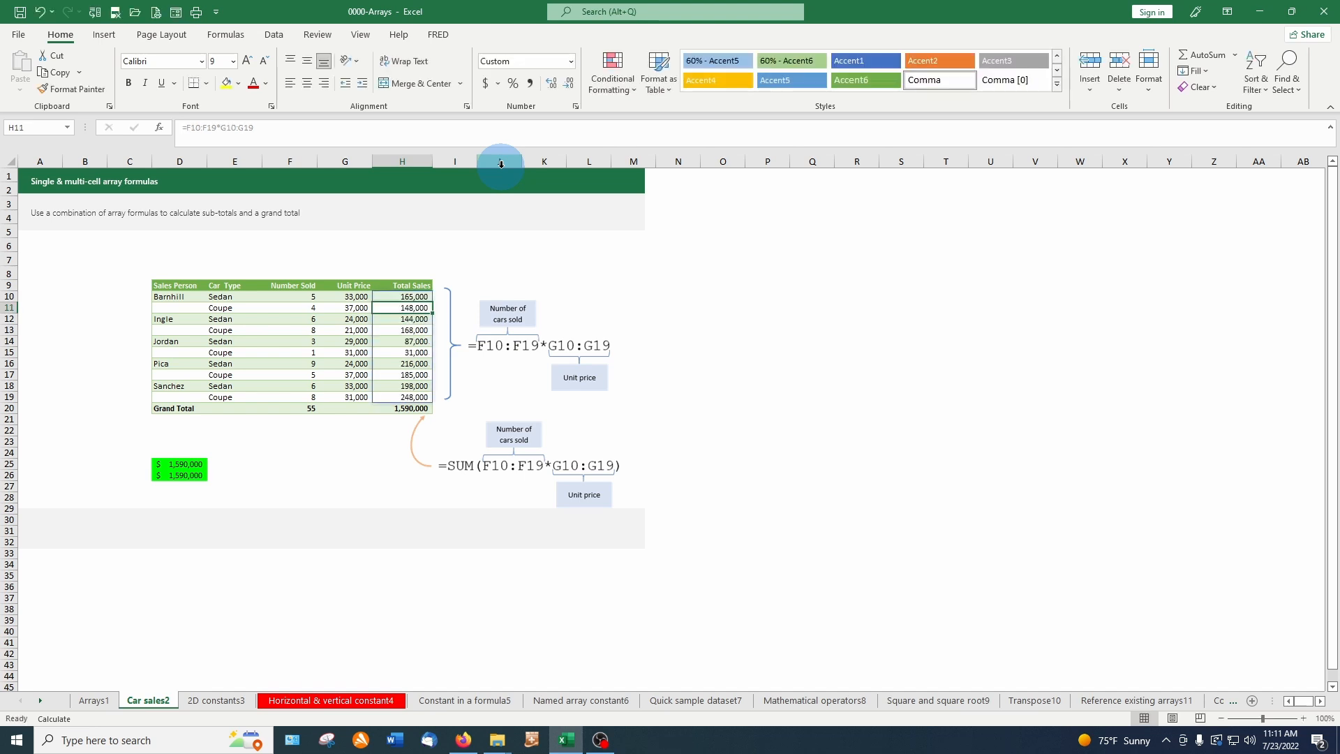